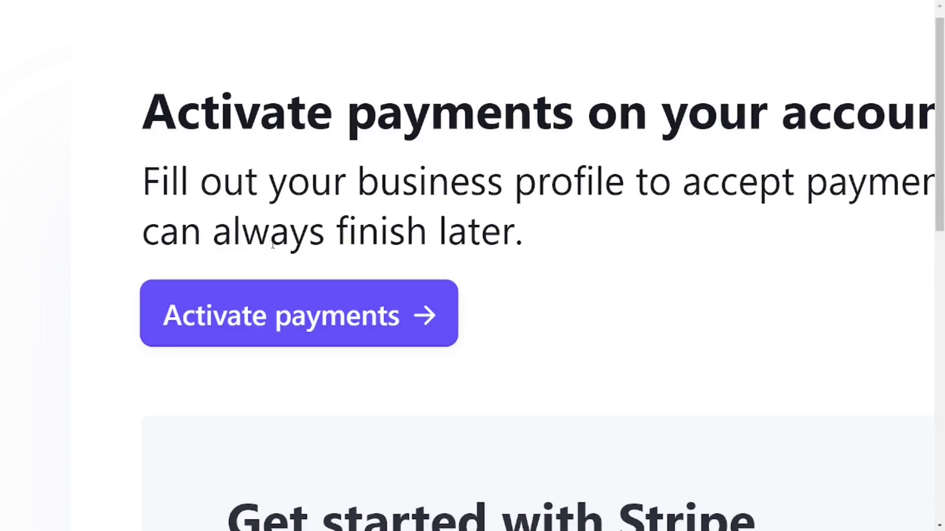
Start payments activation from the Activate payments button.
click(314, 324)
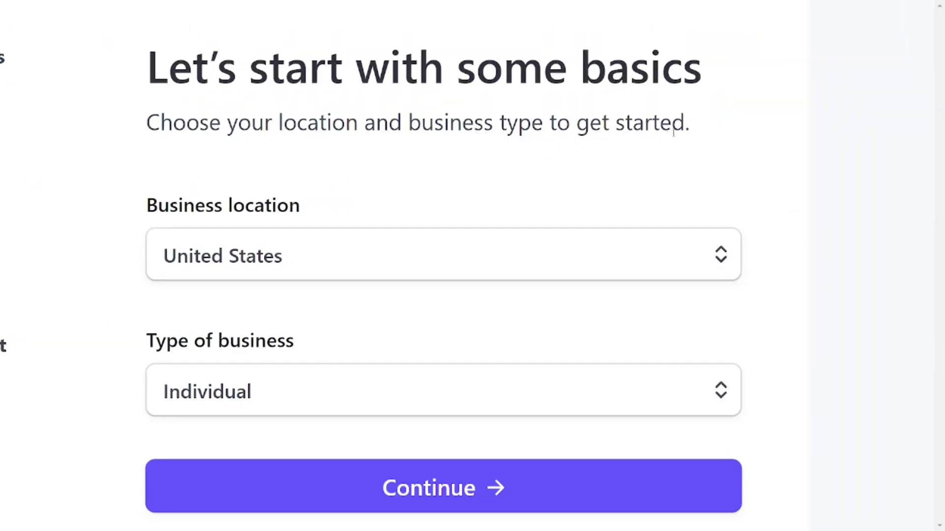
Keep United States as the business location, choose Individual as the business type, and continue.
click(726, 258)
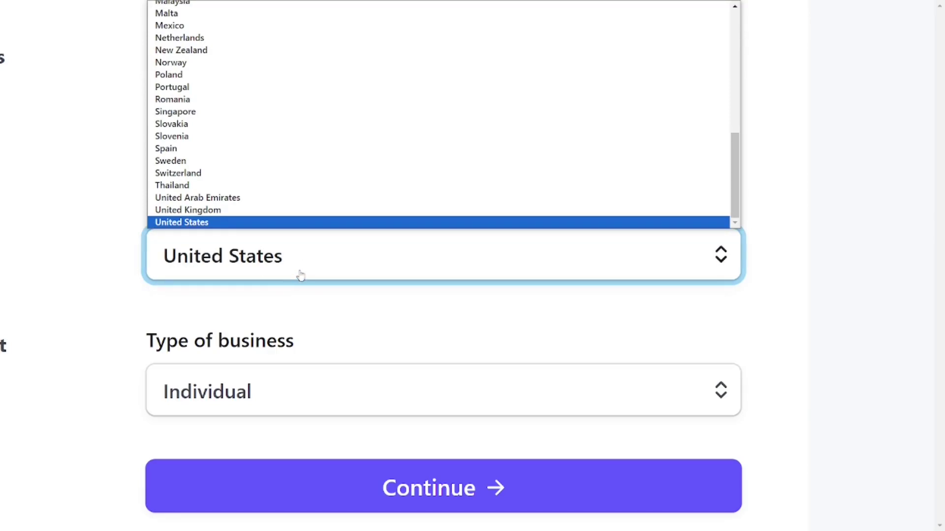
click(409, 272)
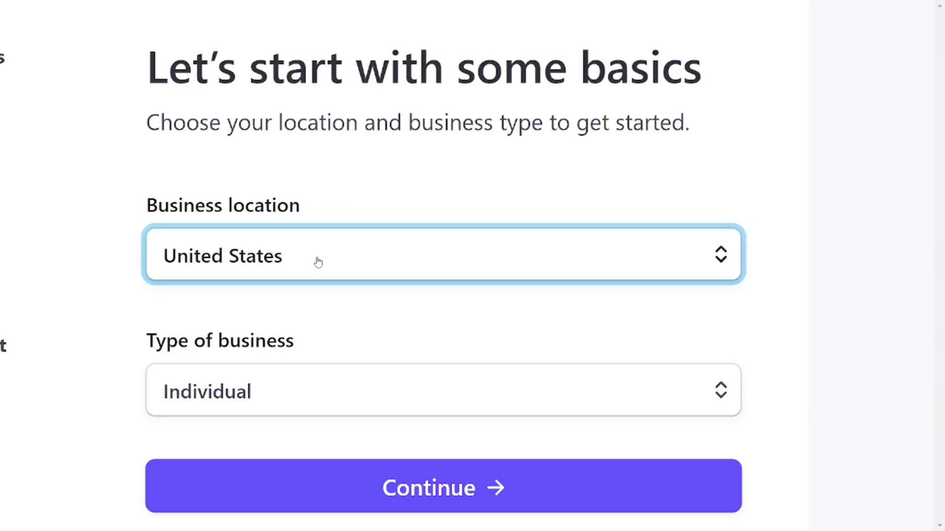
scroll(430, 274, down, 2)
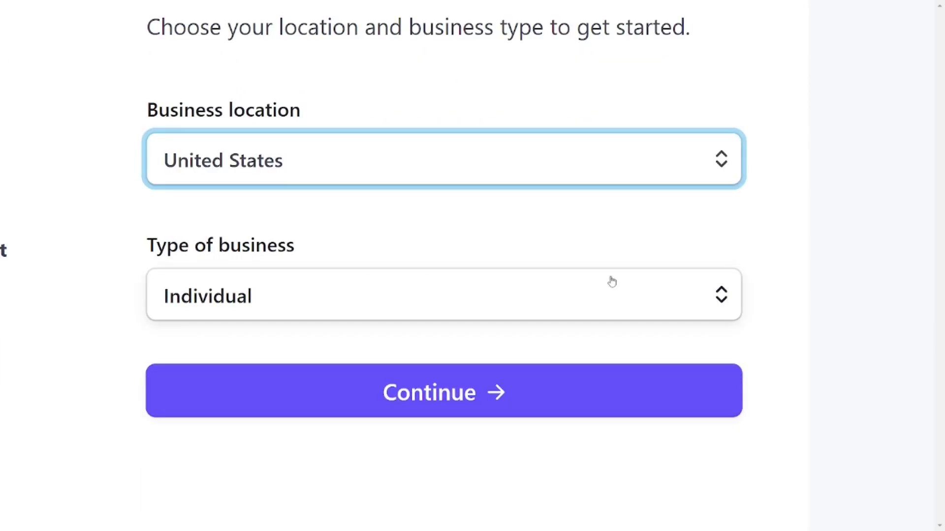
click(723, 303)
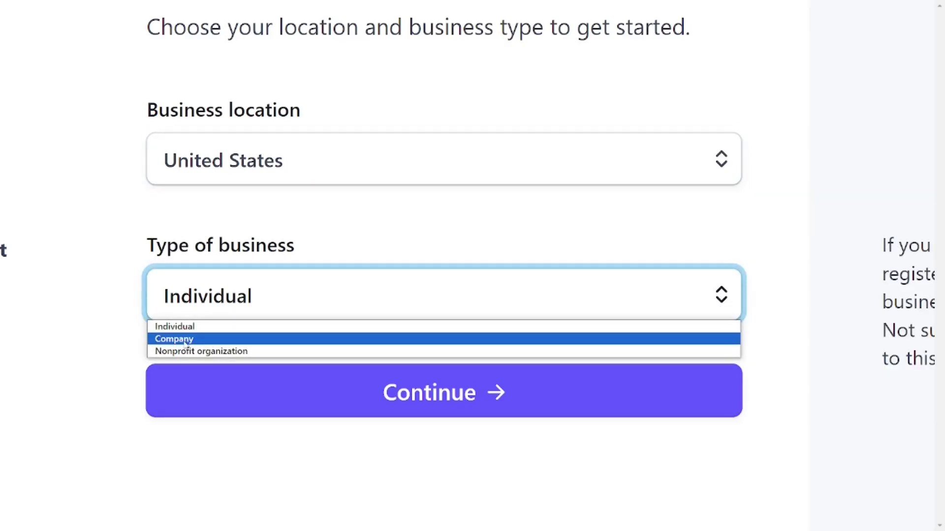
click(206, 327)
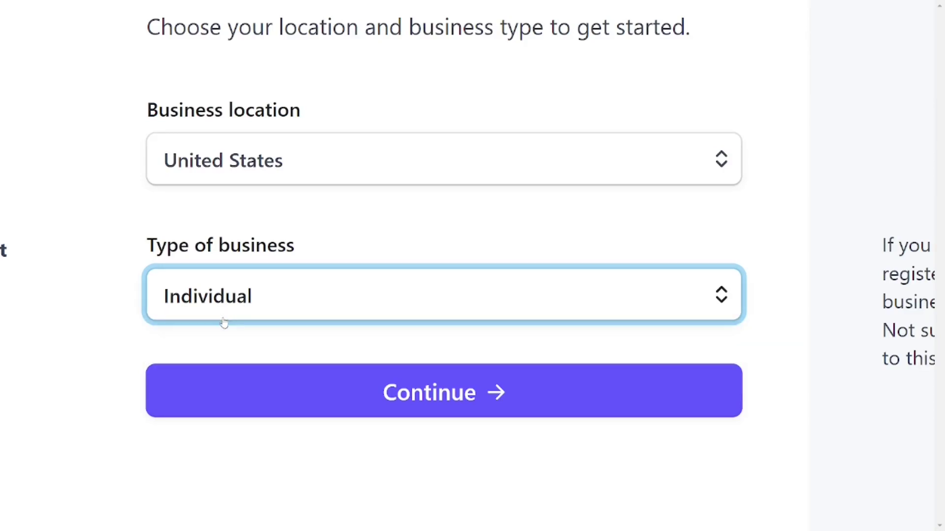
click(474, 396)
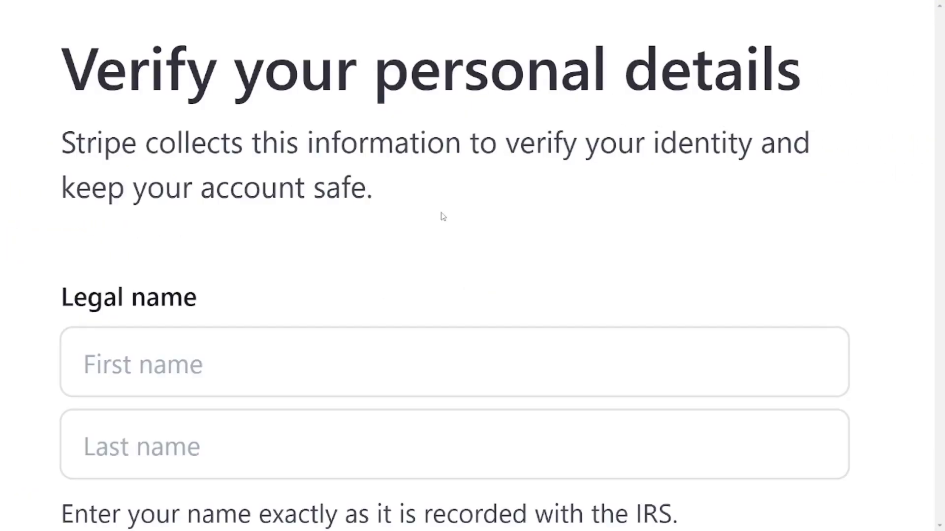
Review the personal details form, highlighting the IRS name note, and submit it.
scroll(455, 266, down, 3)
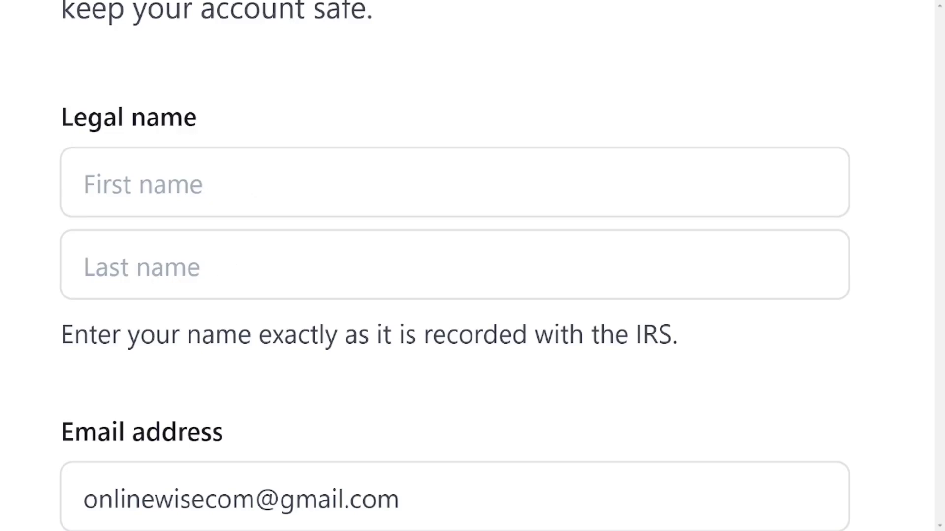
scroll(454, 266, down, 3)
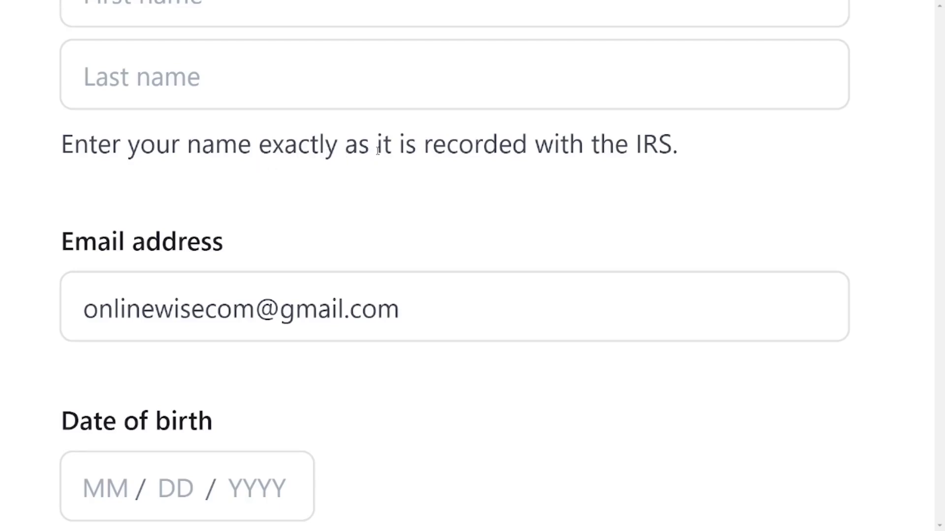
drag(424, 147, 670, 148)
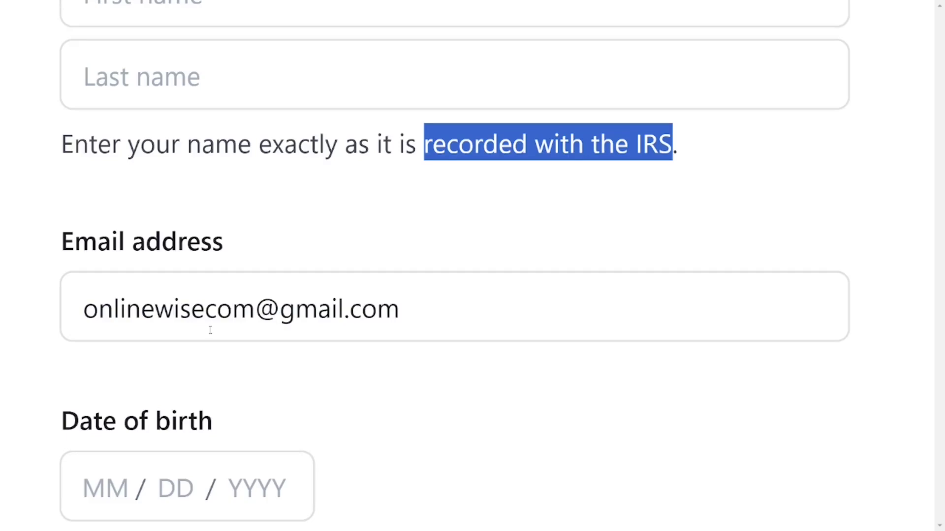
scroll(453, 265, down, 5)
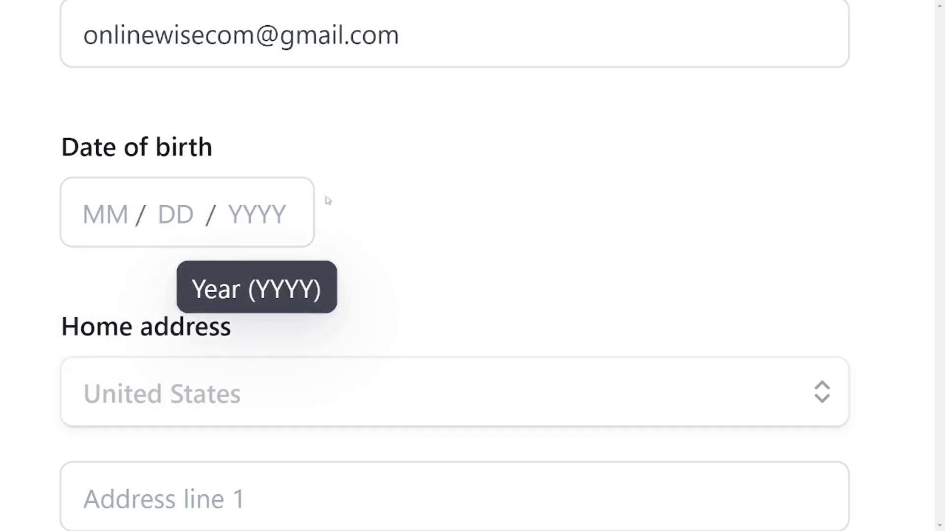
scroll(415, 194, down, 4)
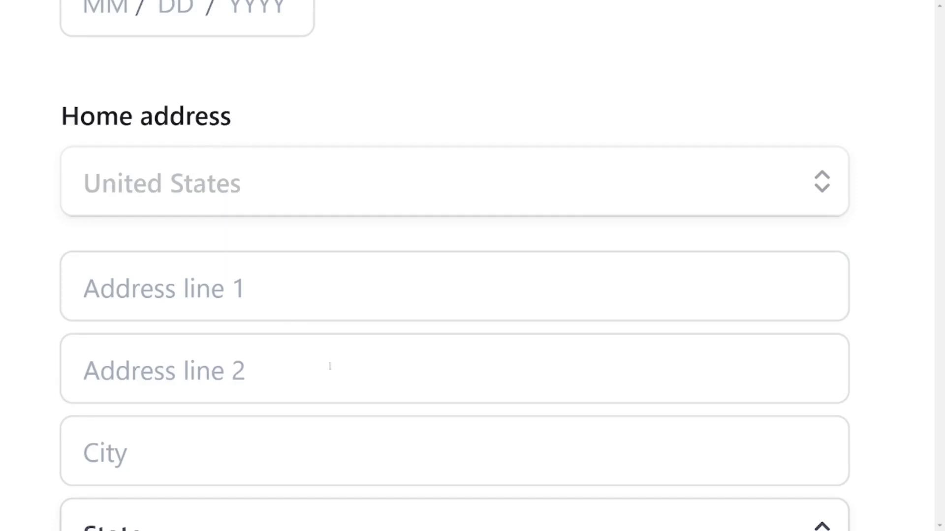
scroll(319, 383, down, 4)
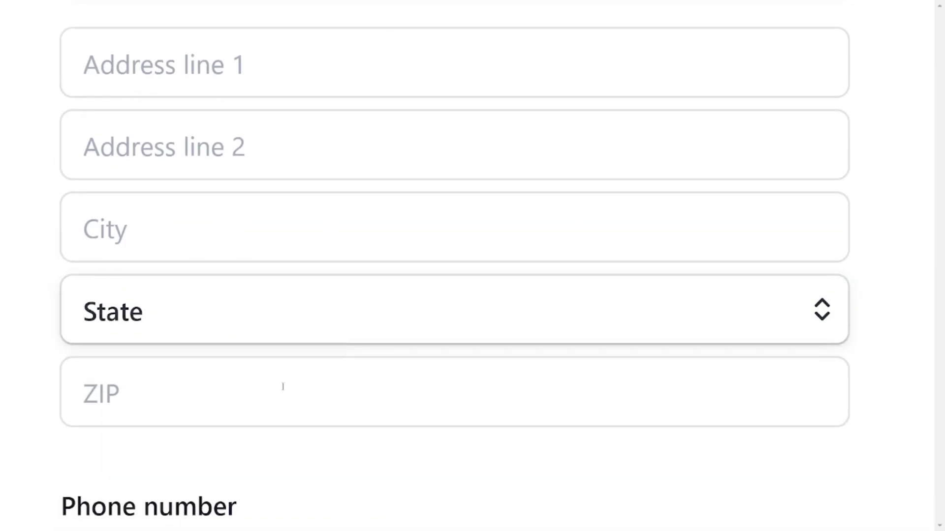
scroll(305, 406, down, 5)
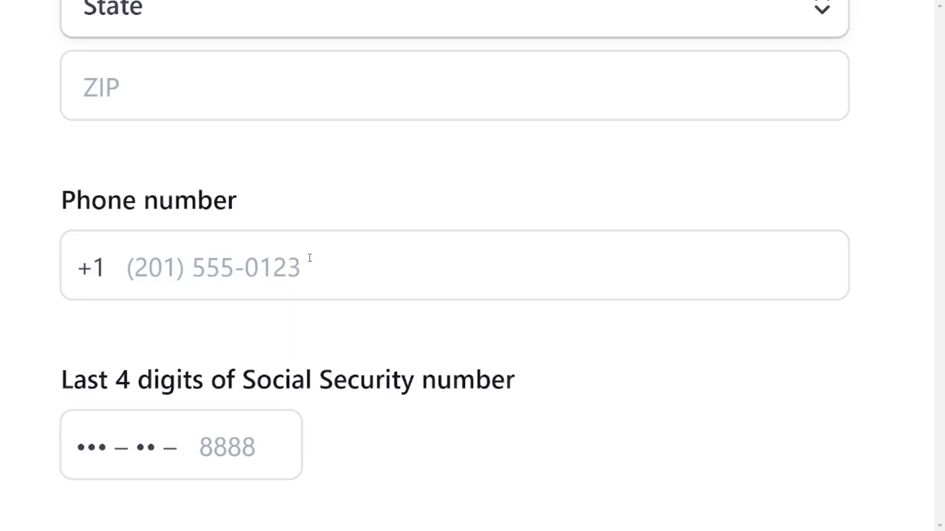
scroll(310, 258, down, 3)
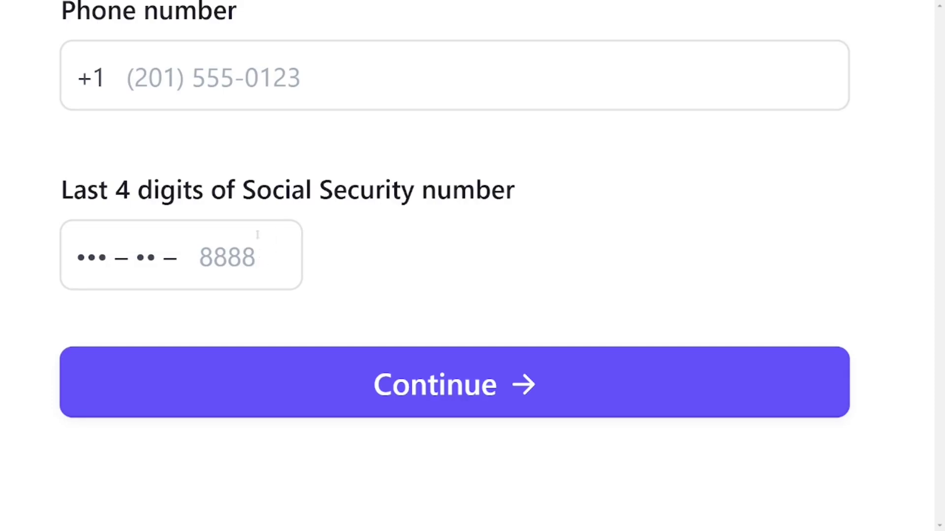
click(498, 389)
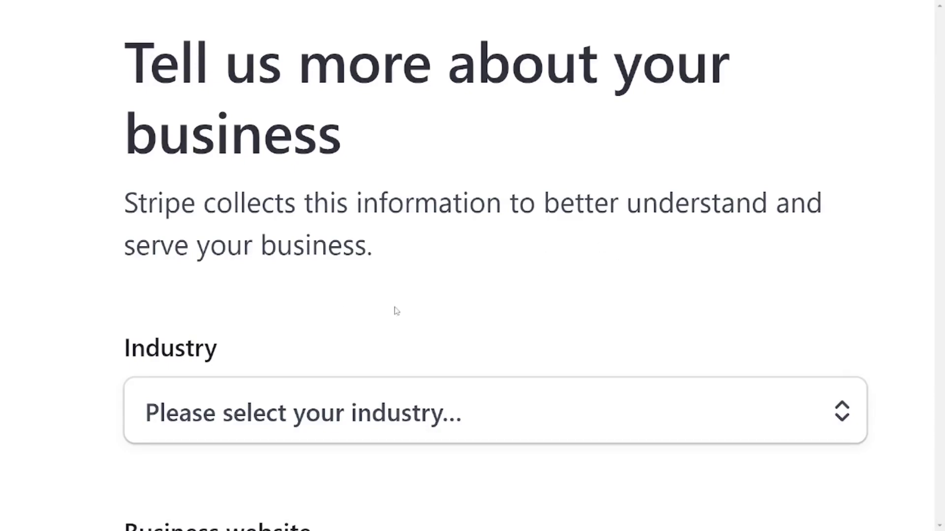
Browse the industry list down to Financial services without choosing one, then submit the business details.
scroll(530, 291, down, 5)
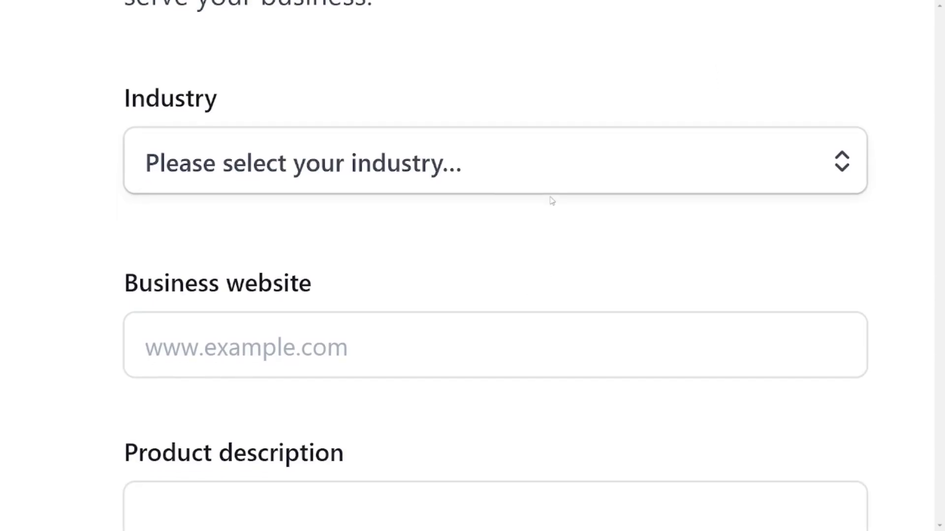
click(563, 170)
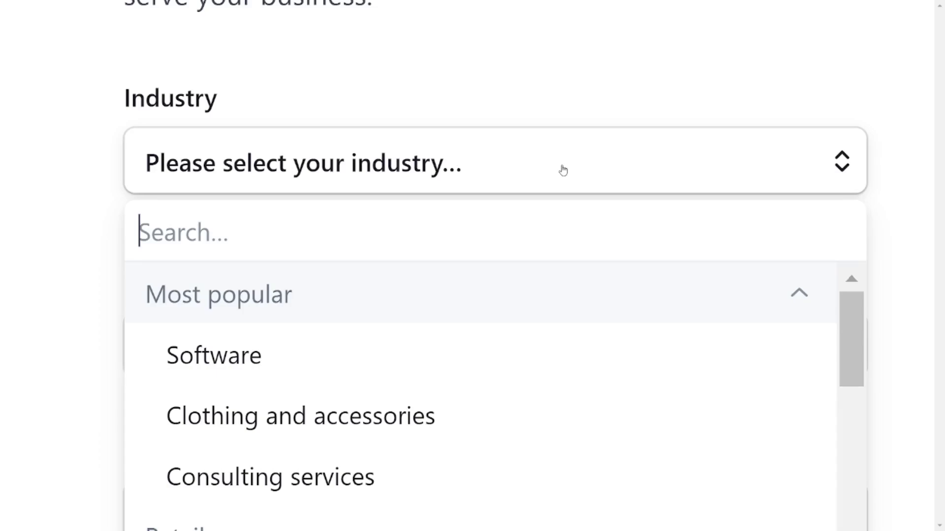
scroll(564, 169, down, 1)
scroll(494, 295, down, 2)
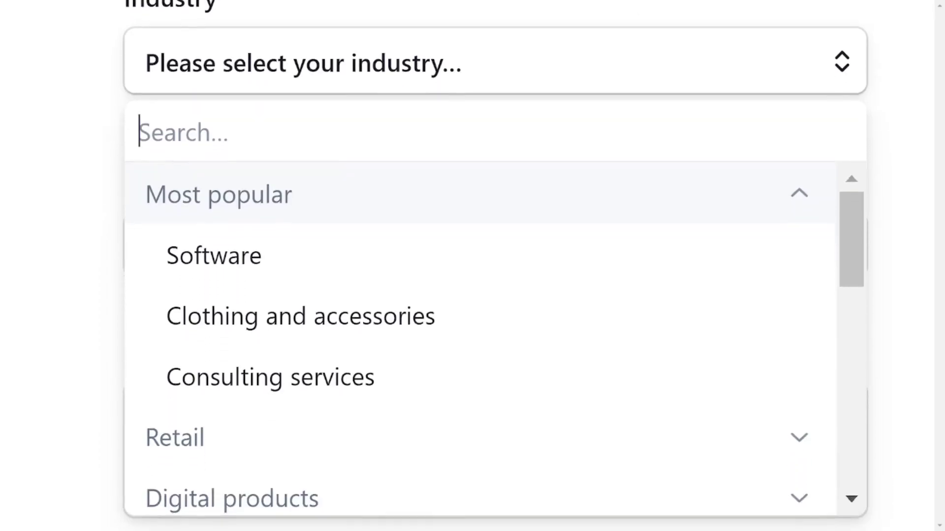
key(Down)
key(Down)
key(Down)
key(Down)
key(Down)
key(Down)
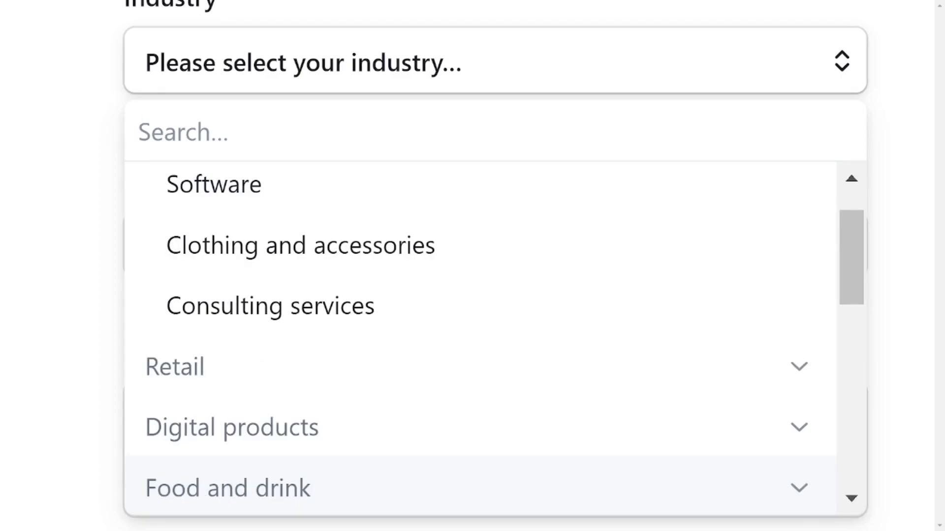
key(Down)
key(Down)
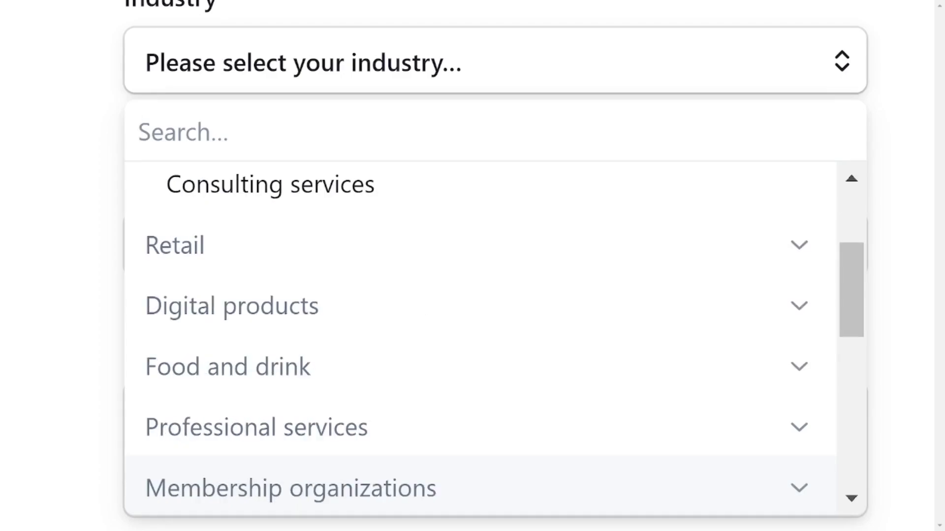
key(Down)
key(Down)
key(Down)
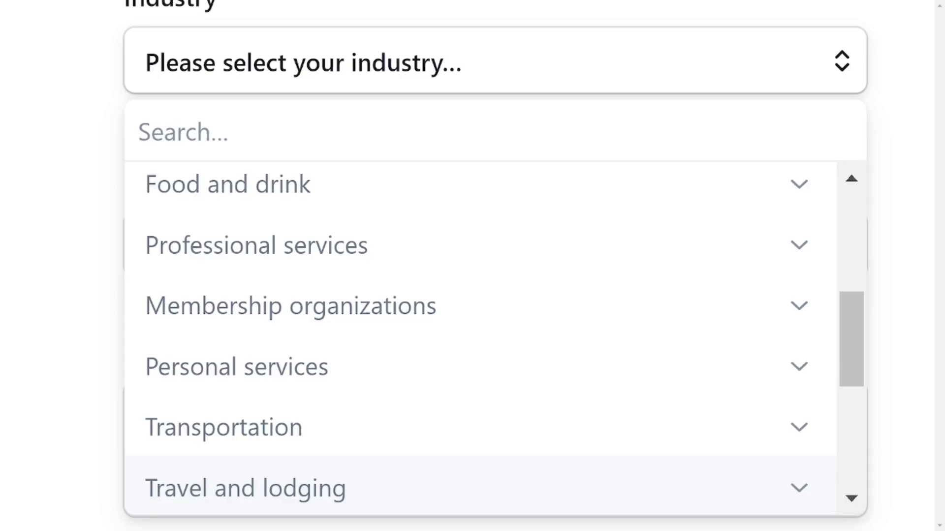
key(Down)
key(Down)
key(Down)
key(Down)
key(Down)
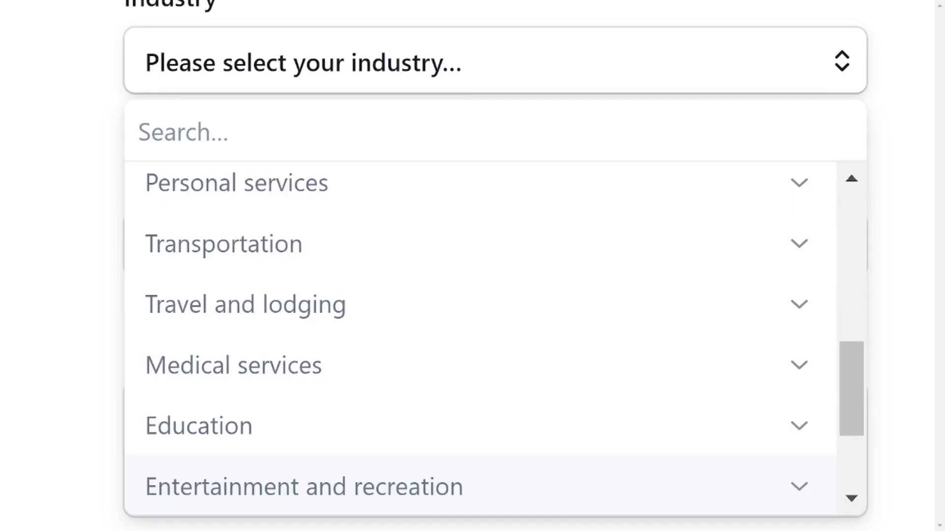
key(Down)
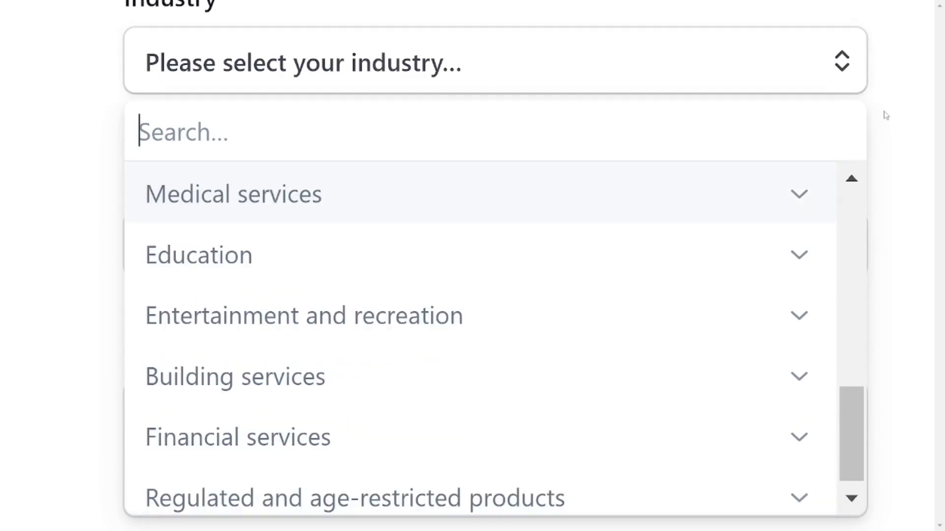
key(Escape)
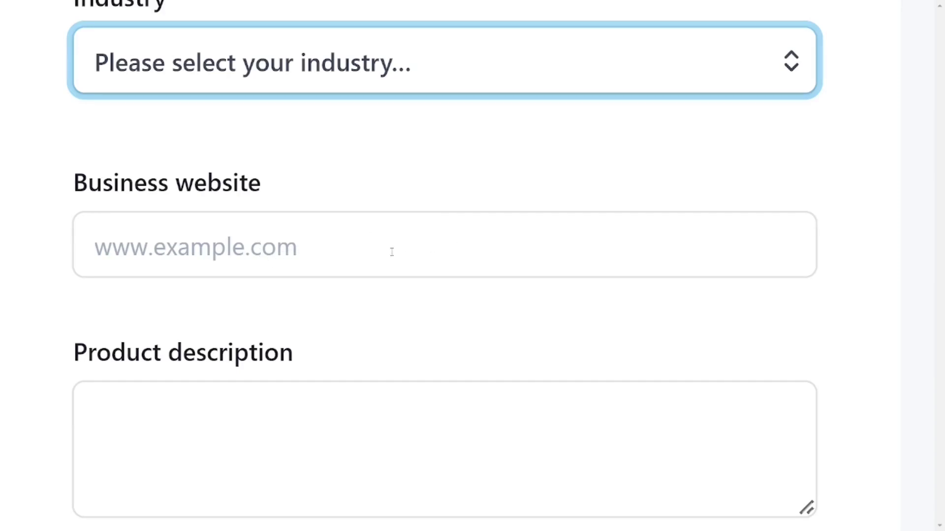
scroll(586, 316, down, 4)
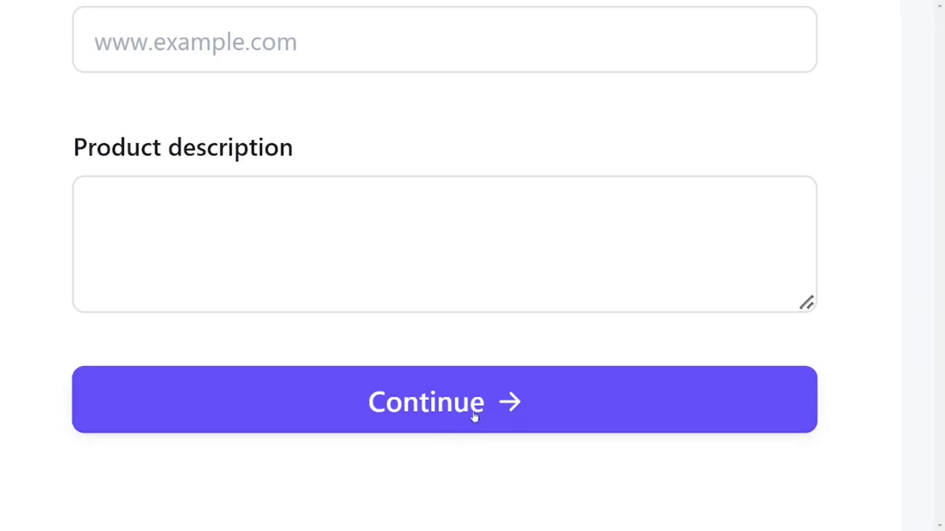
click(498, 402)
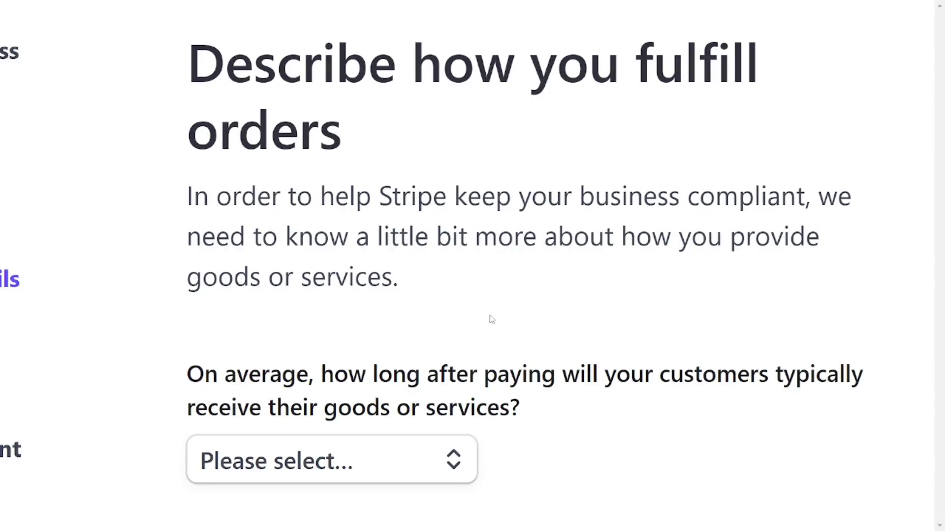
Answer the delivery-time question with 'Within one day' and submit the fulfillment details.
scroll(492, 320, down, 3)
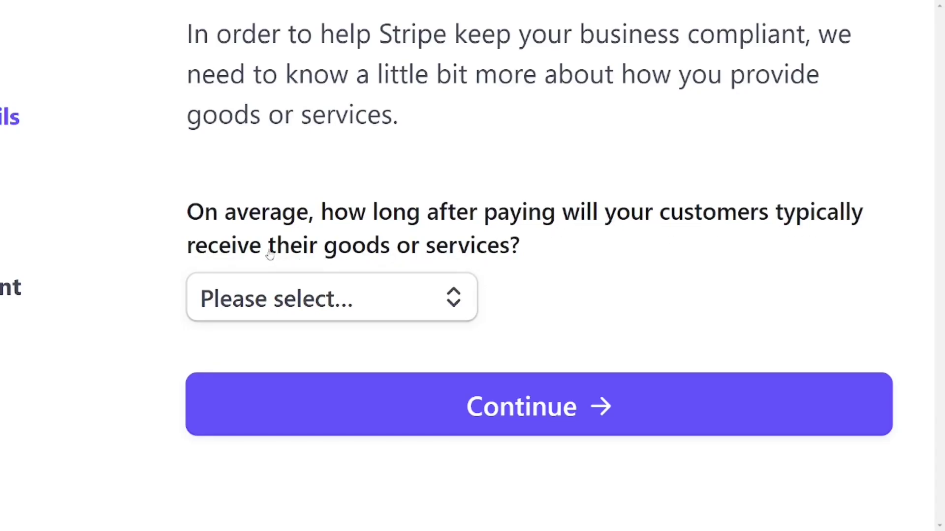
click(457, 309)
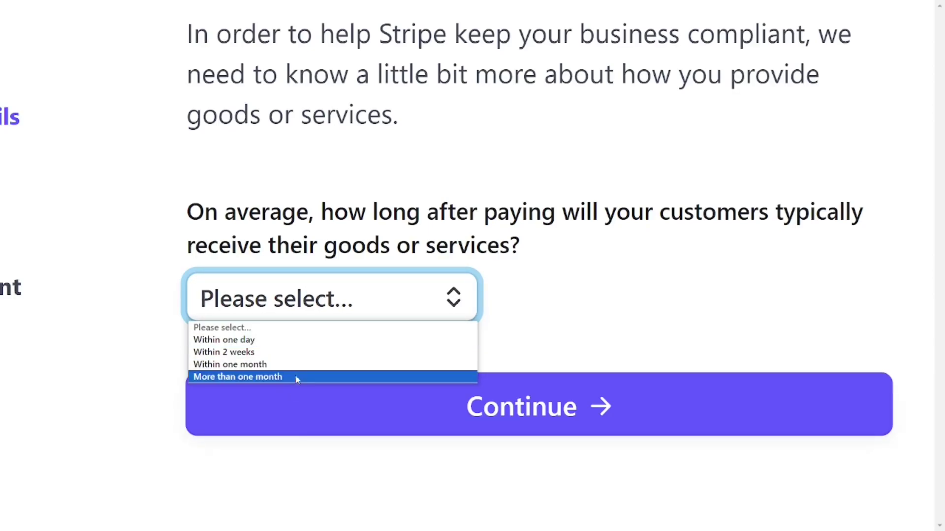
key(Escape)
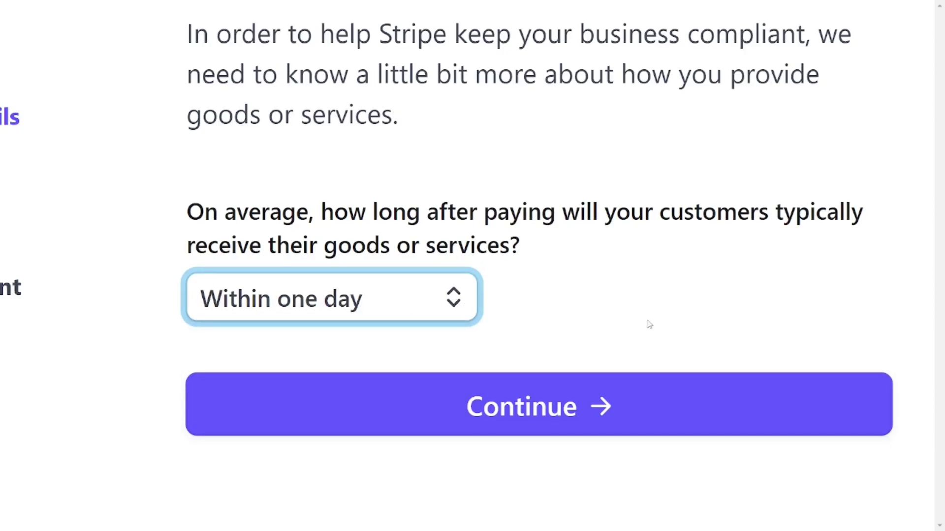
click(555, 422)
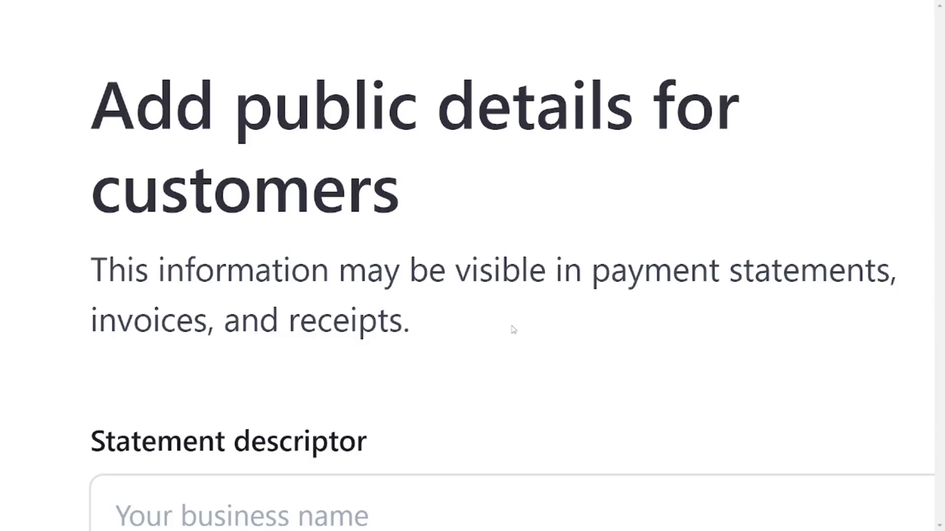
Review the prefilled support phone and address, then submit the public details.
scroll(513, 330, down, 5)
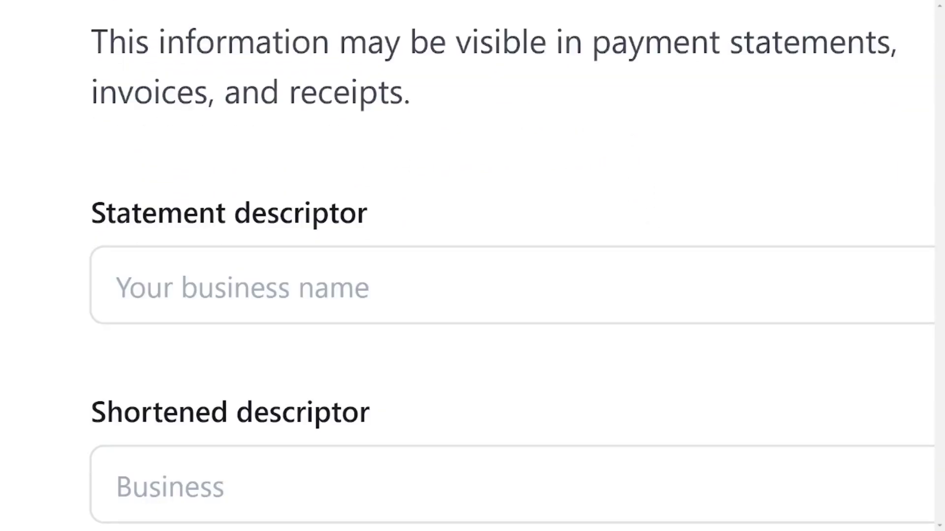
scroll(511, 266, down, 1)
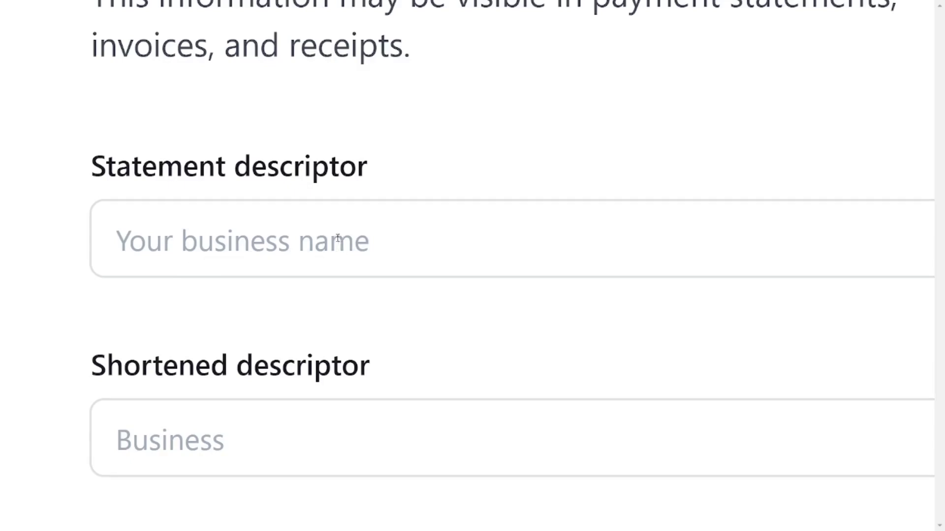
scroll(511, 315, down, 2)
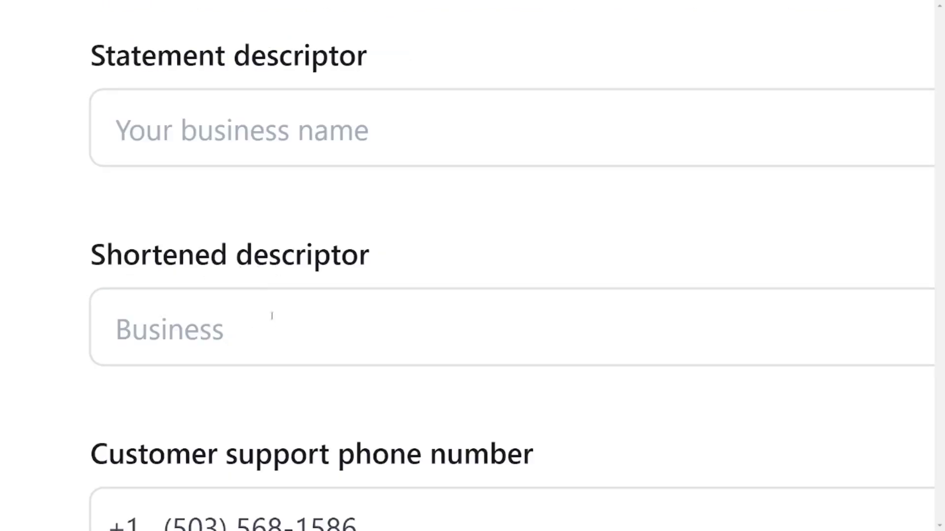
scroll(511, 265, down, 5)
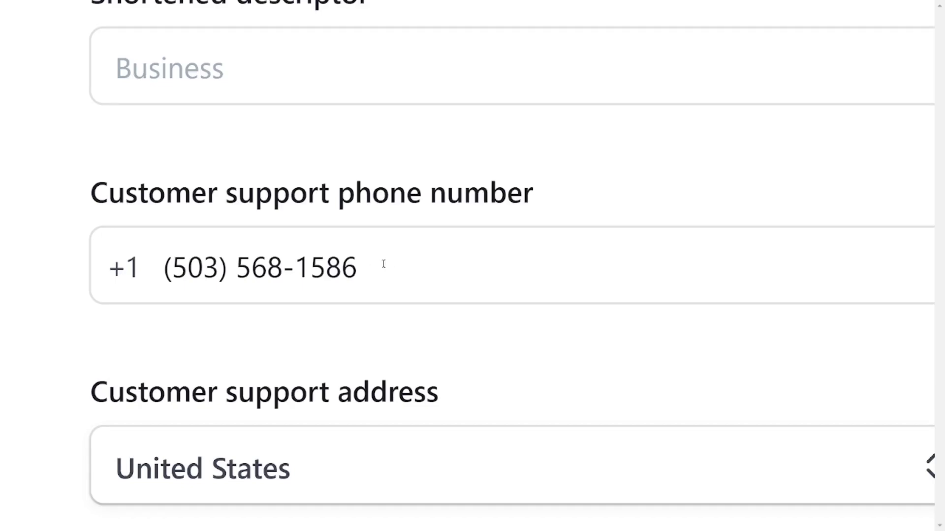
scroll(383, 265, down, 5)
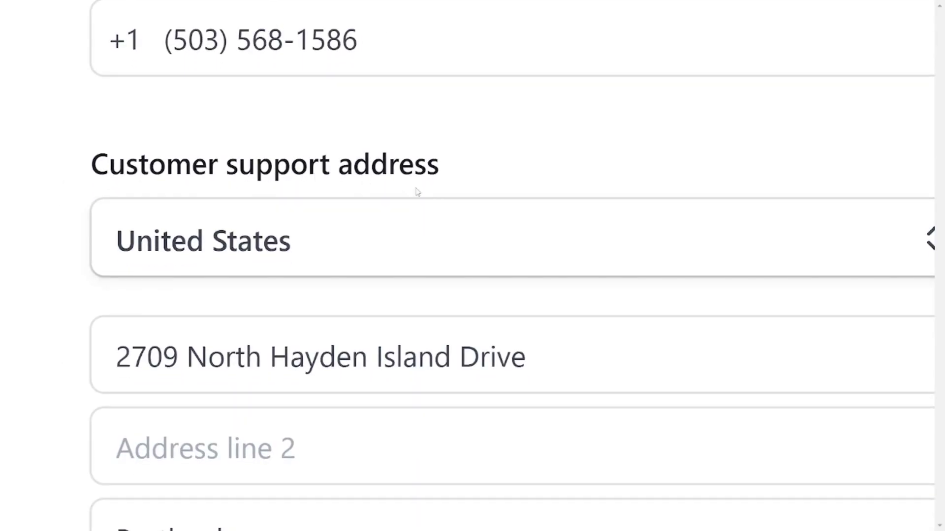
scroll(512, 265, down, 4)
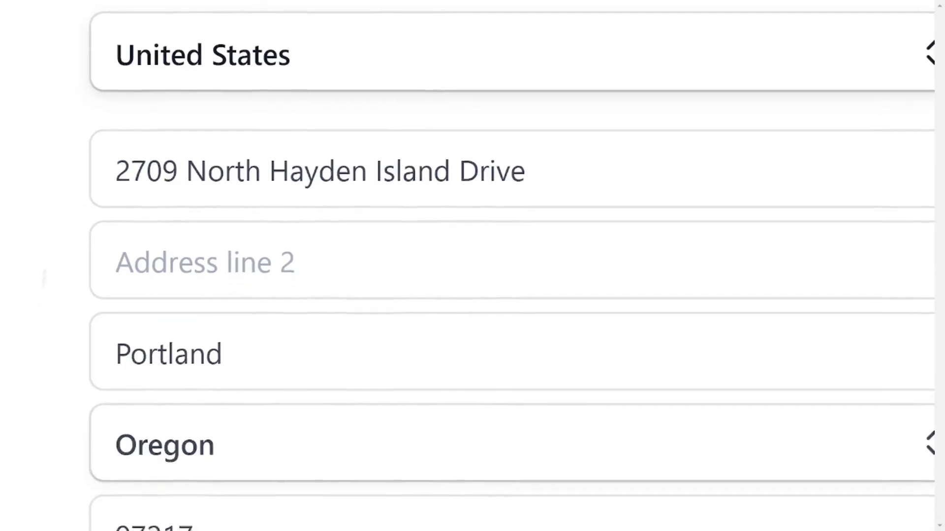
scroll(512, 266, down, 4)
scroll(553, 396, down, 2)
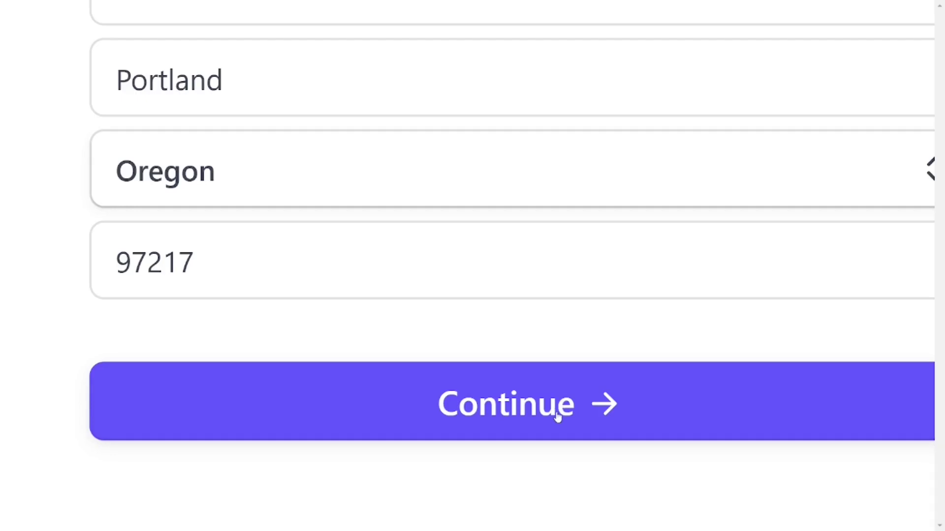
click(553, 399)
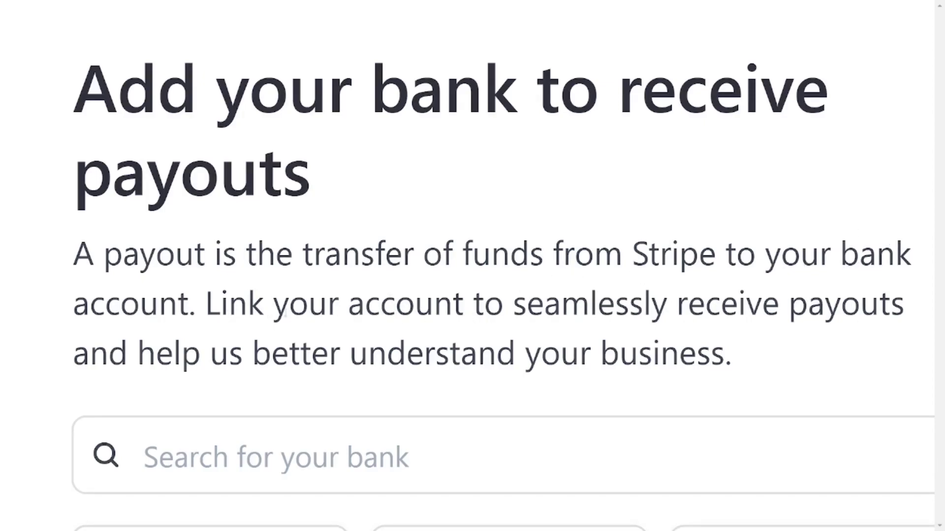
Highlight the account-linking sentence, try the bank search, then choose 'Enter bank details manually instead'.
drag(211, 305, 706, 305)
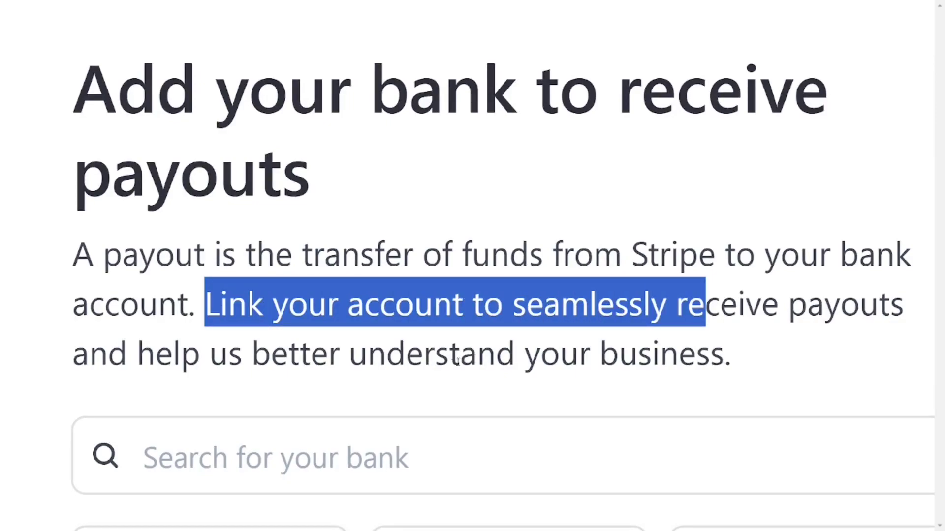
scroll(473, 266, down, 4)
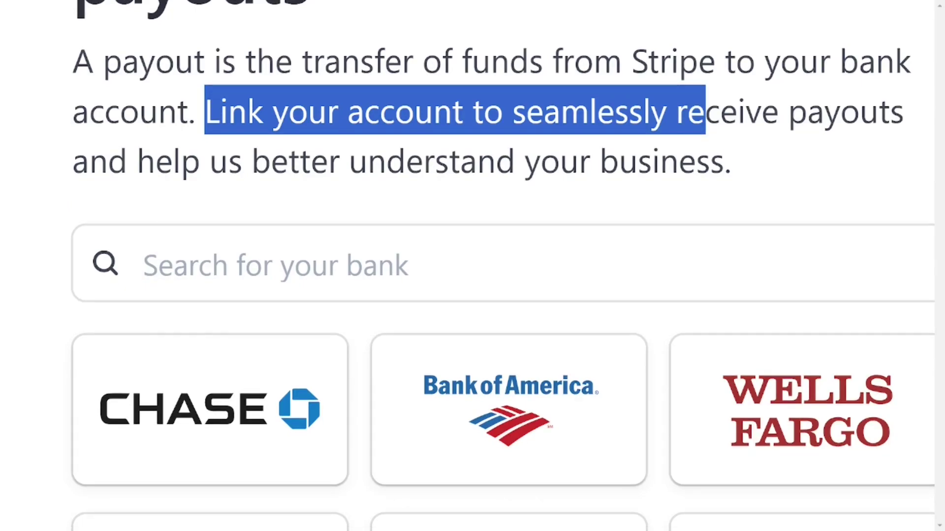
click(249, 273)
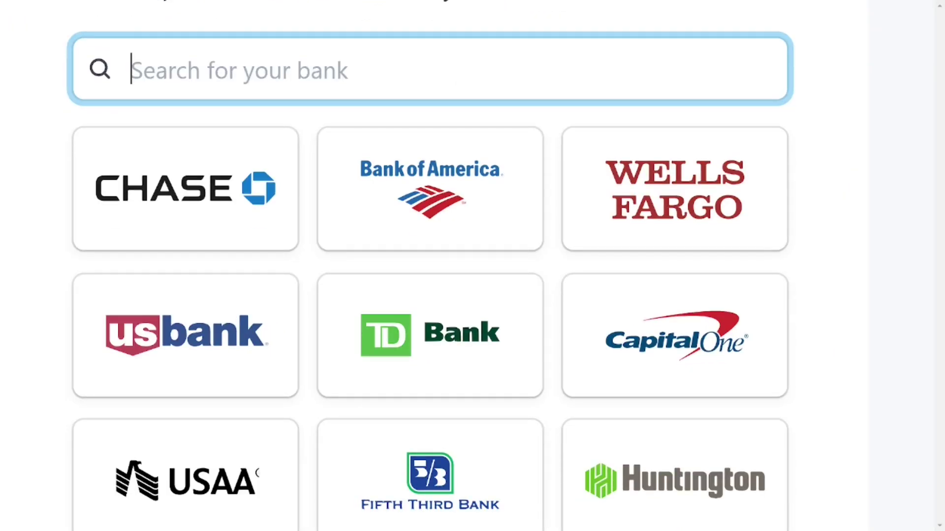
scroll(431, 265, down, 3)
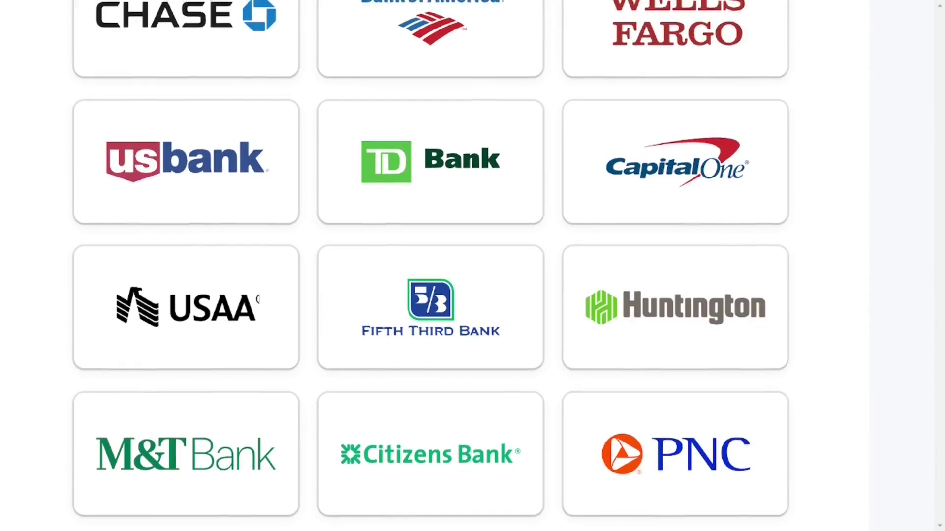
scroll(430, 265, down, 3)
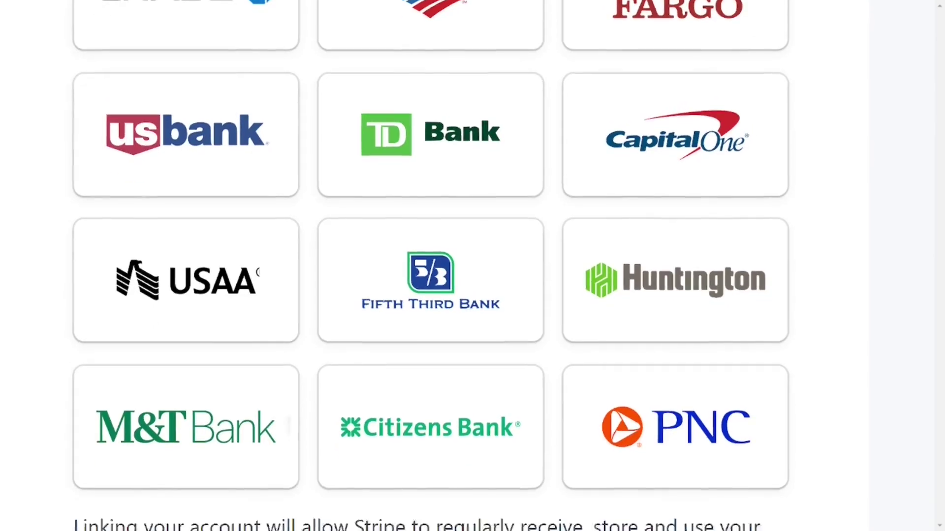
scroll(430, 266, down, 2)
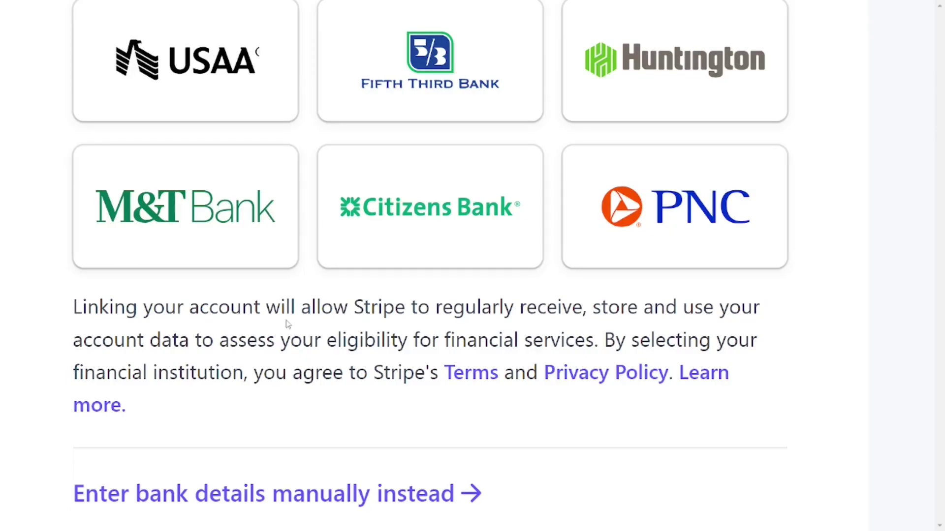
scroll(707, 326, down, 4)
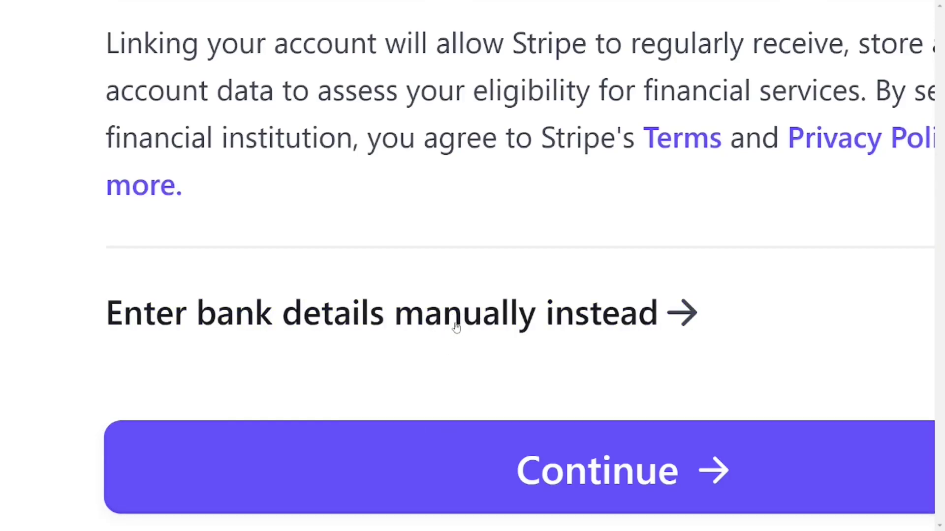
click(456, 327)
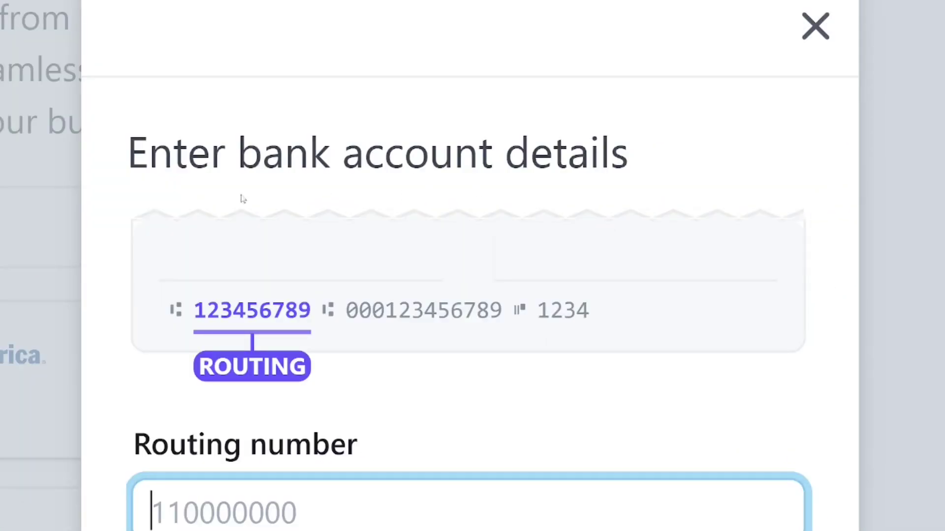
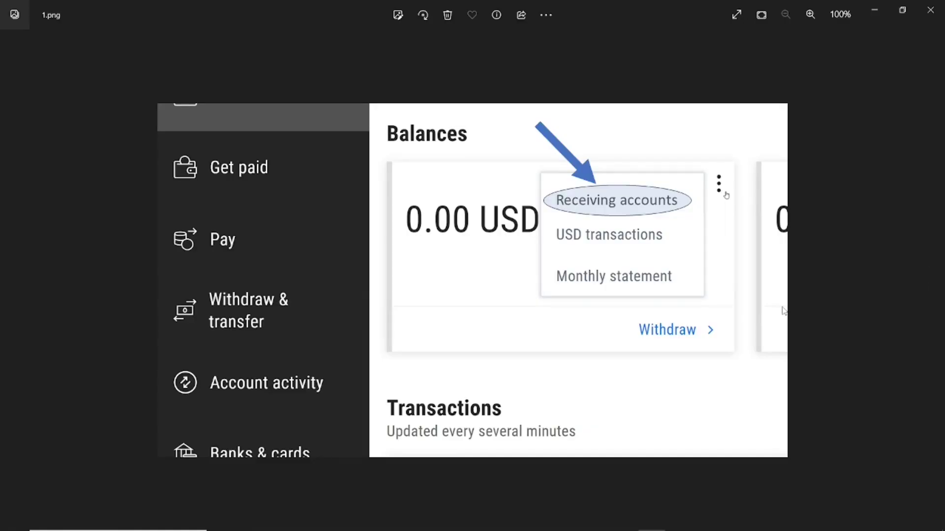
Scroll the 1.png screenshot of the 0.00 USD balance page highlighting Receiving accounts.
scroll(784, 311, up, 4)
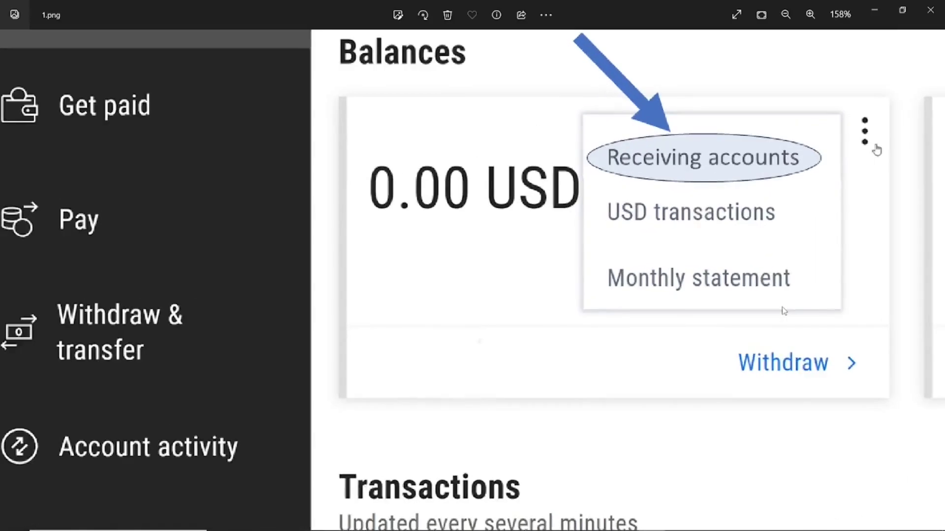
Move to 2.png and zoom and pan to read the bank, routing, account type and beneficiary details.
scroll(784, 311, down, 2)
scroll(740, 305, up, 3)
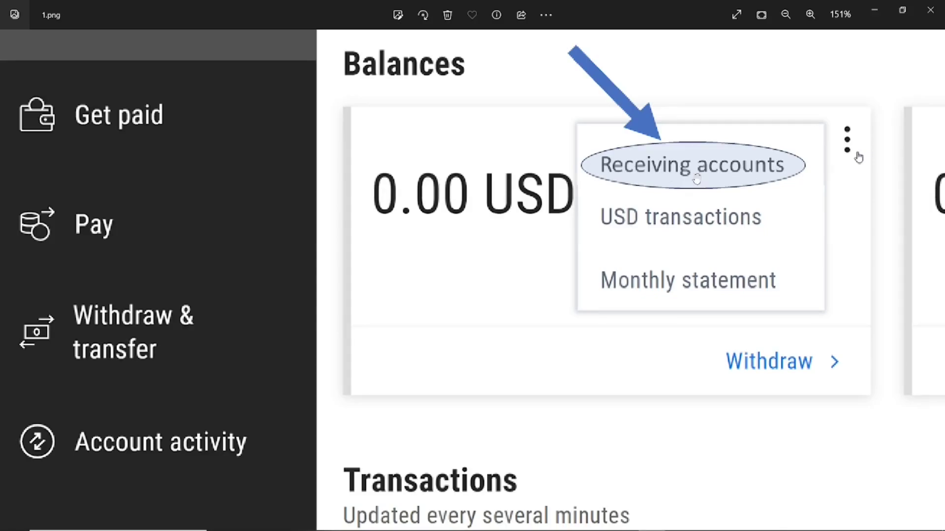
key(Right)
scroll(649, 306, up, 3)
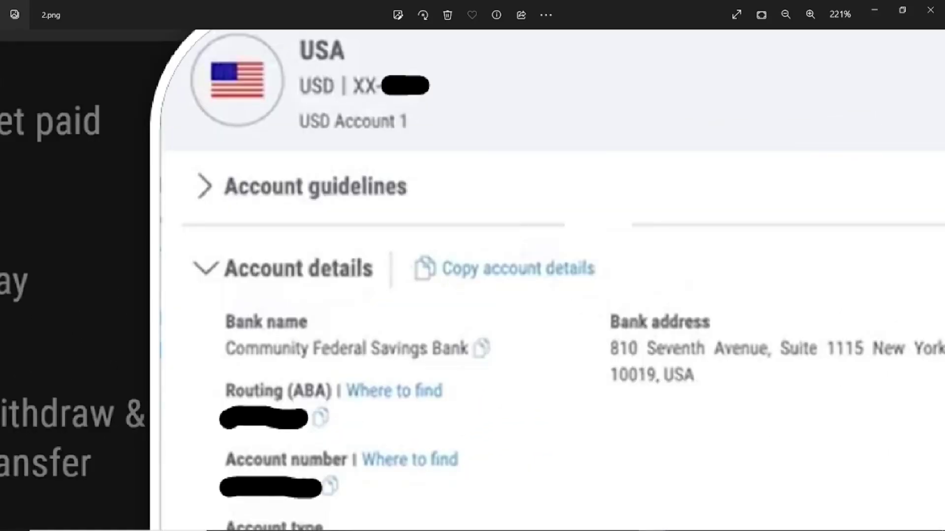
drag(298, 352, 298, 202)
scroll(297, 202, up, 2)
scroll(317, 160, up, 1)
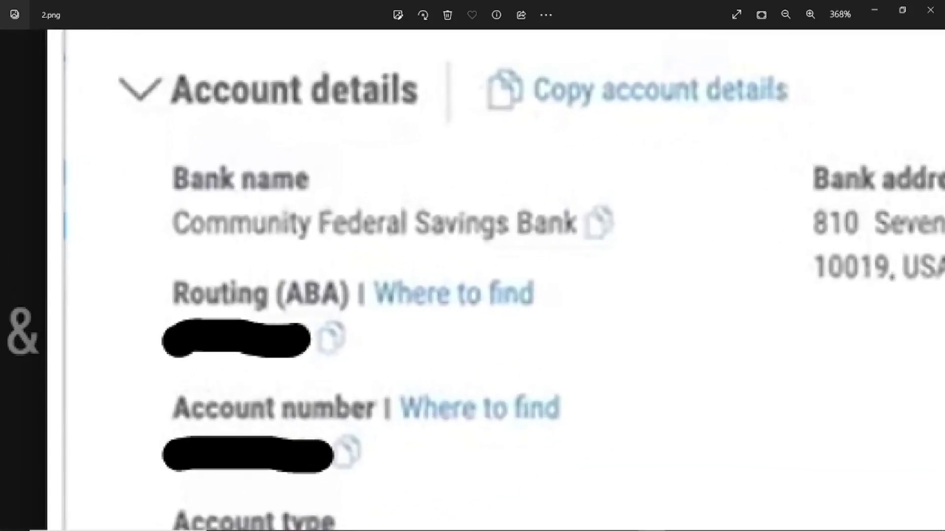
scroll(638, 403, down, 4)
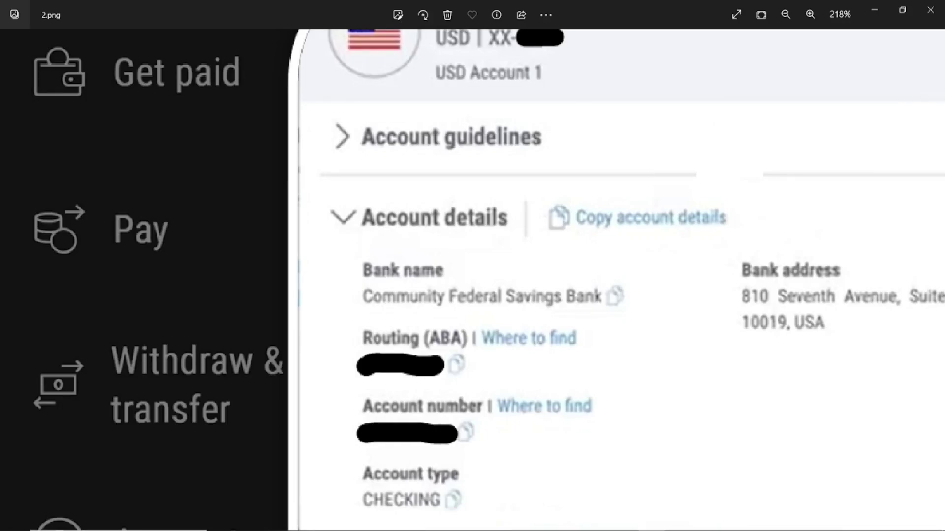
drag(591, 344, 573, 188)
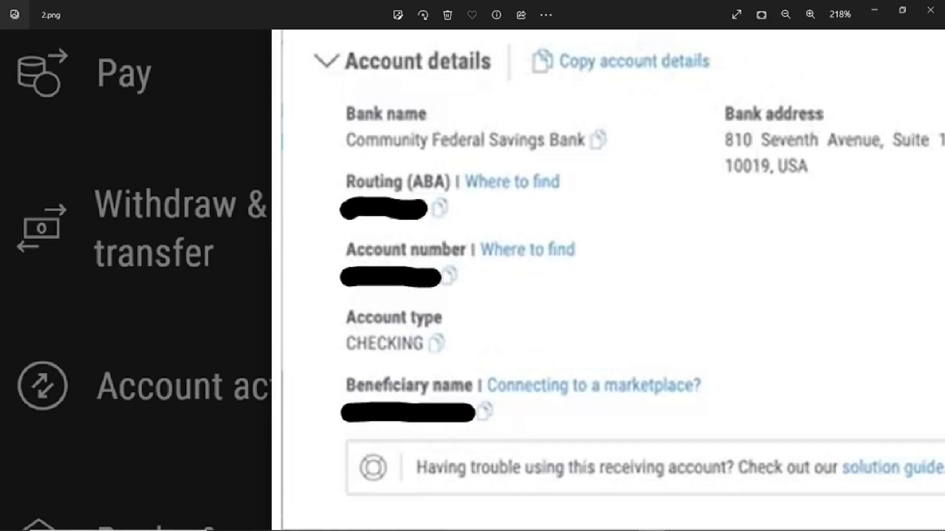
scroll(472, 266, down, 2)
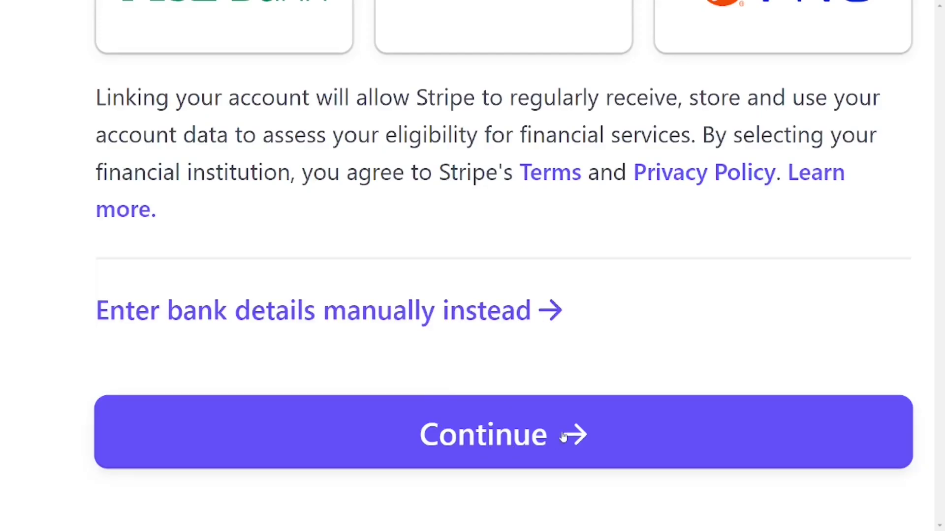
Continue past the bank step and highlight the sentences explaining why two-step authentication is required.
click(515, 438)
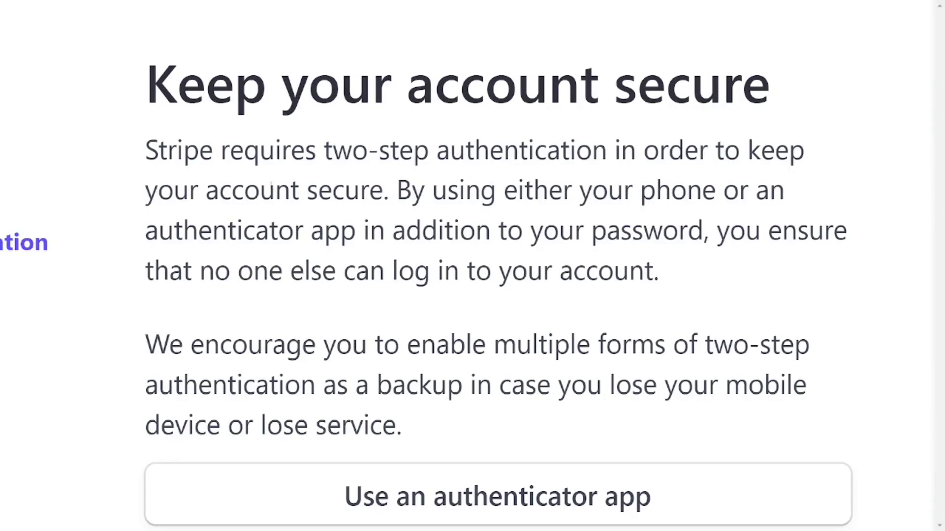
drag(318, 157, 707, 153)
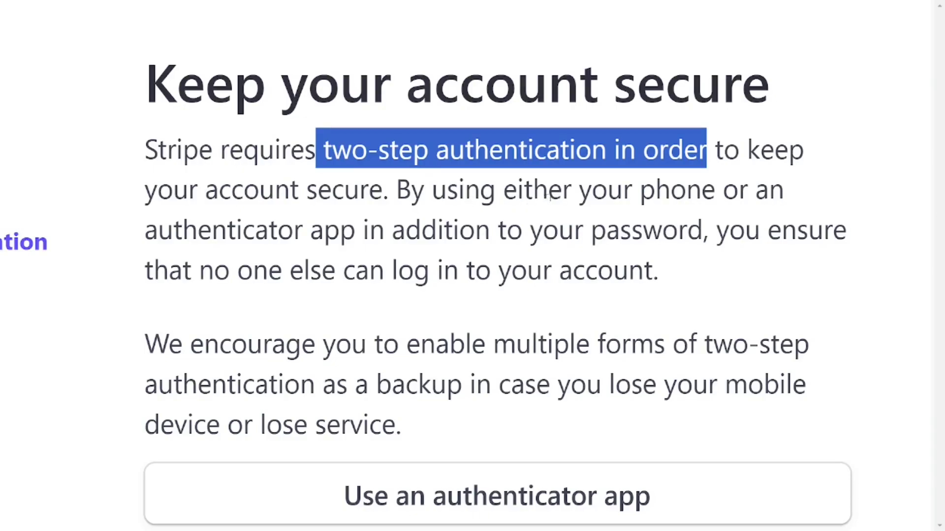
drag(396, 190, 716, 190)
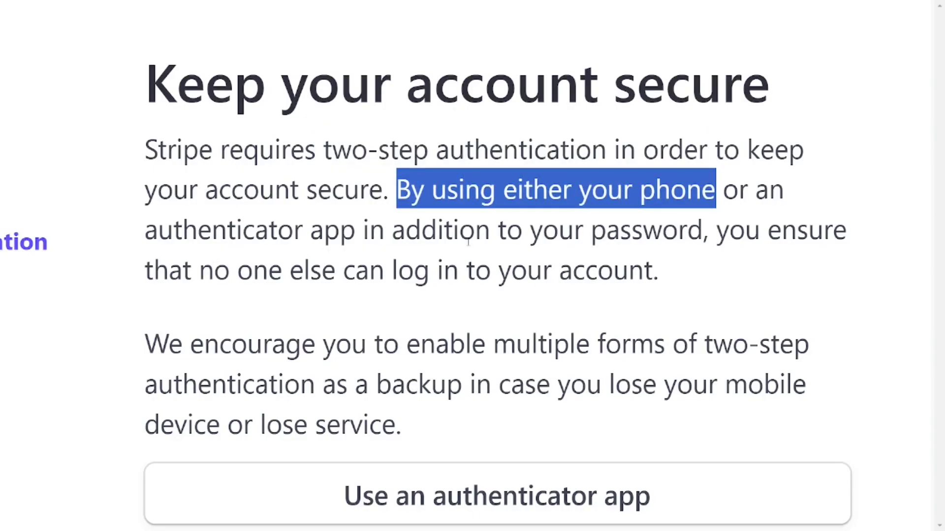
drag(529, 235, 703, 236)
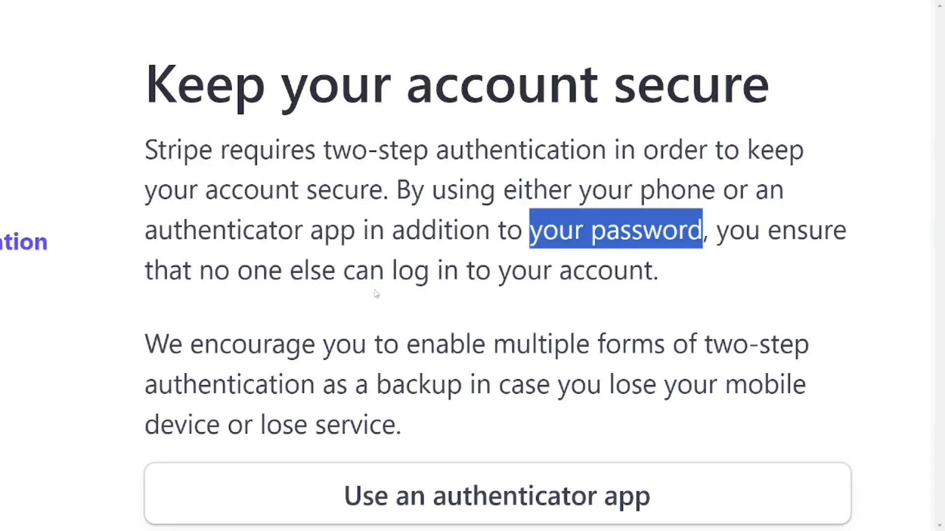
drag(393, 272, 643, 286)
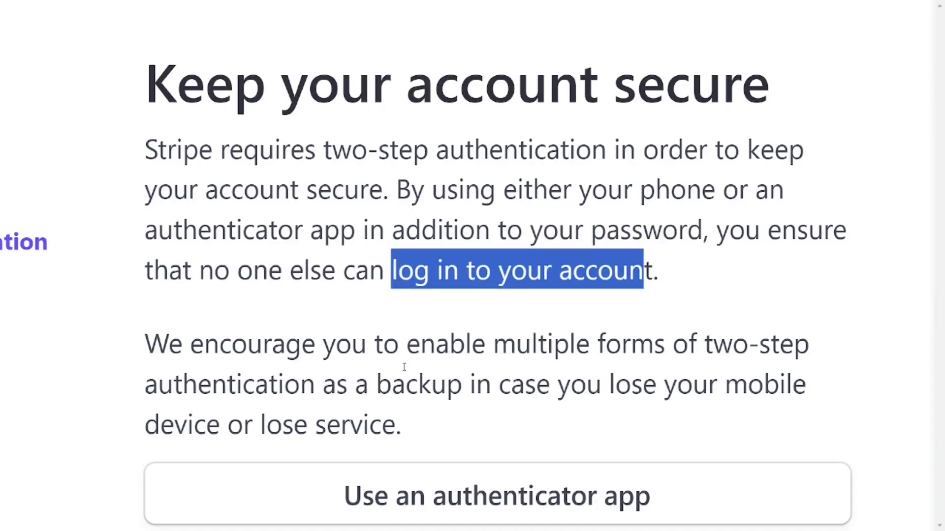
scroll(398, 369, down, 4)
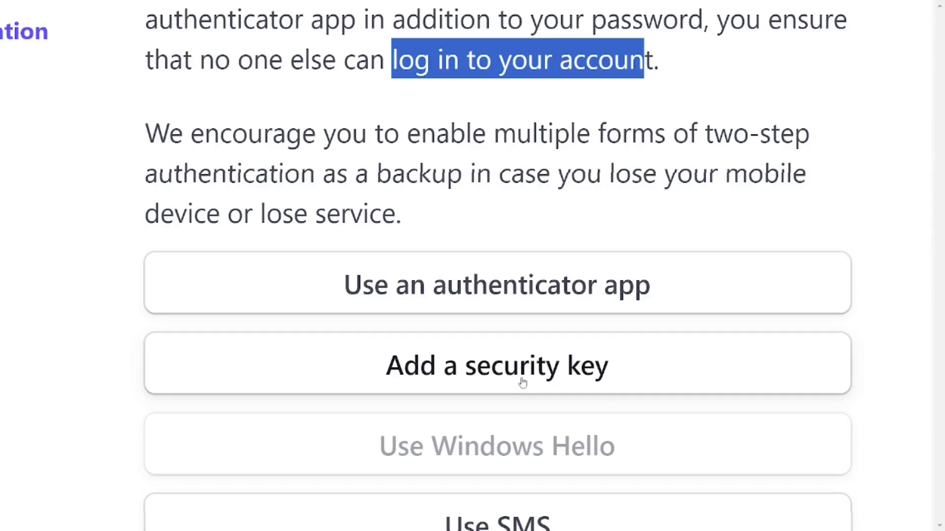
scroll(534, 383, down, 3)
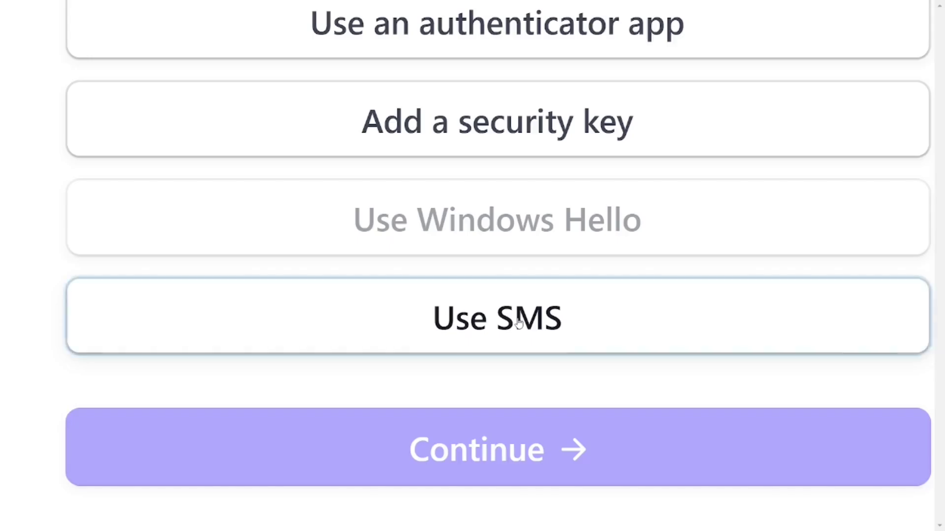
Choose SMS, replace the prefilled number with your mobile number, confirm it and enter the verification code.
click(518, 323)
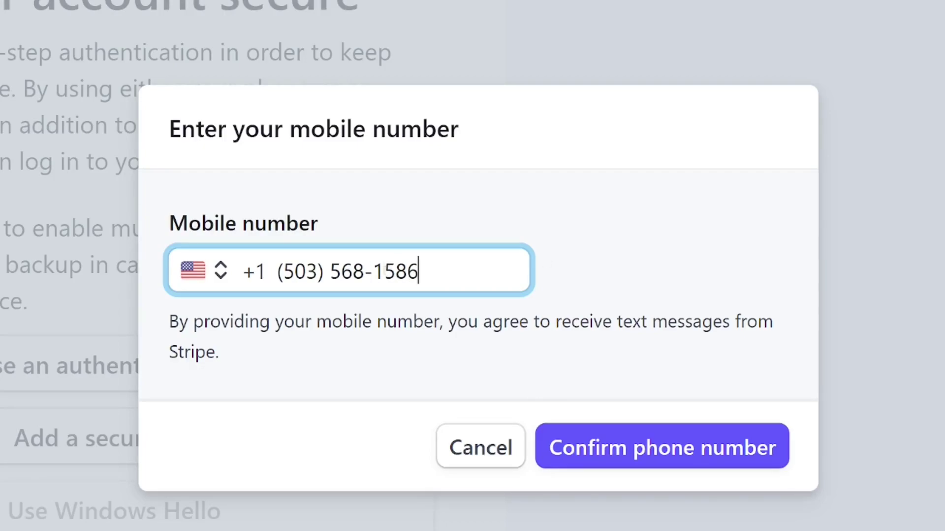
key(BackSpace)
key(BackSpace)
key(BackSpace)
key(BackSpace)
key(BackSpace)
key(BackSpace)
key(BackSpace)
key(BackSpace)
key(BackSpace)
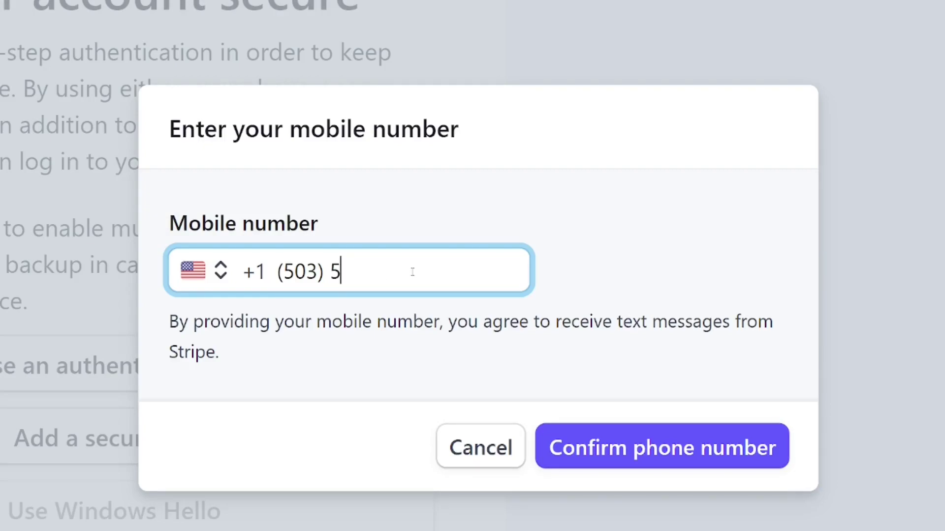
key(BackSpace)
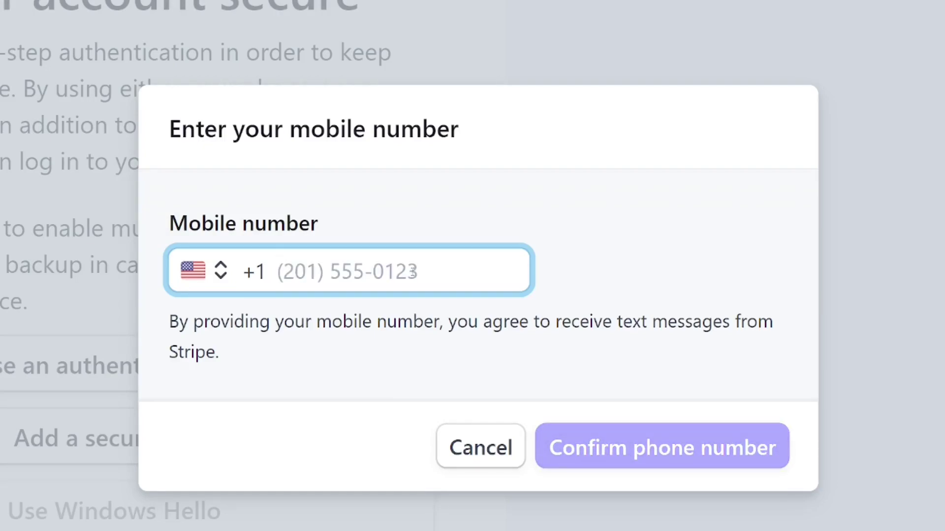
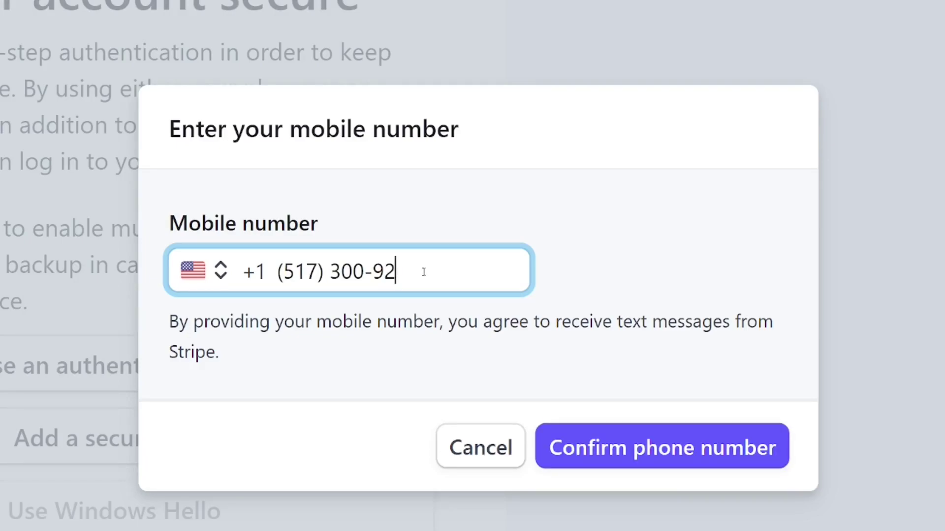
click(682, 452)
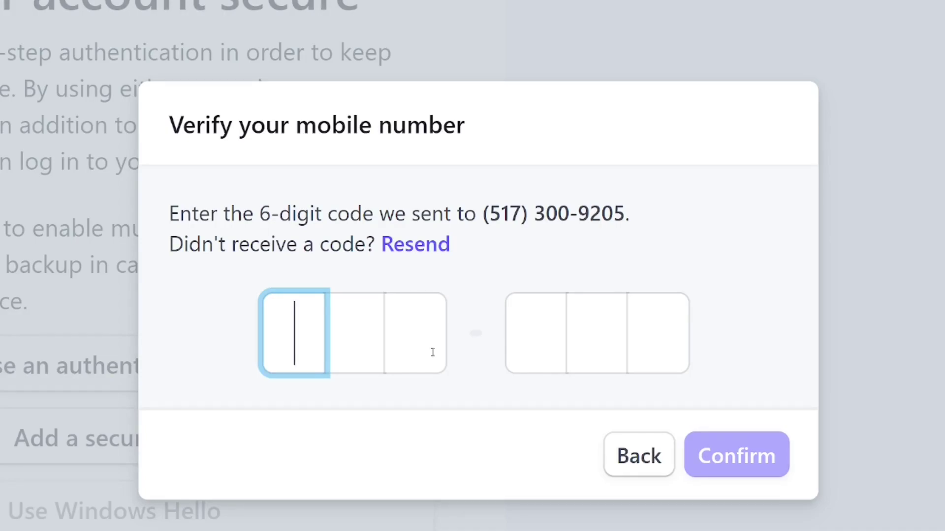
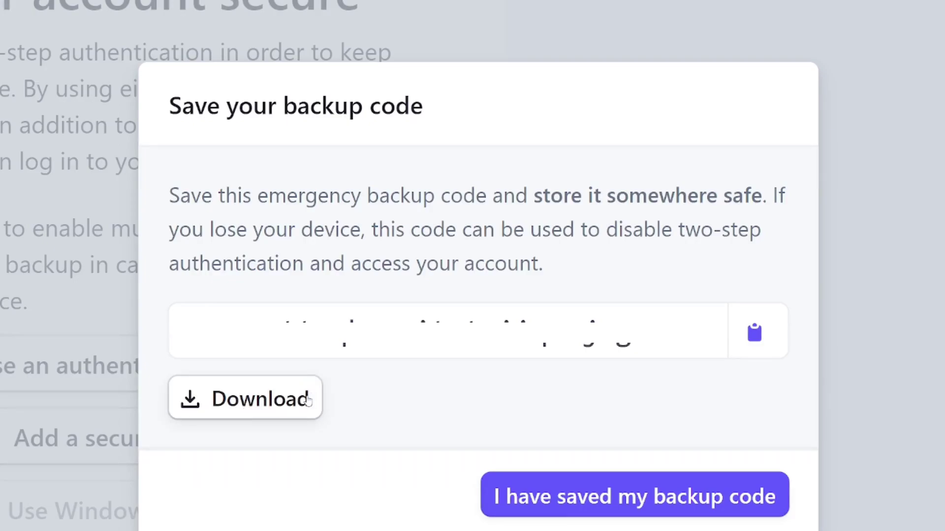
Download and copy the emergency backup code, then confirm the SMS two-step setup with Done.
click(254, 403)
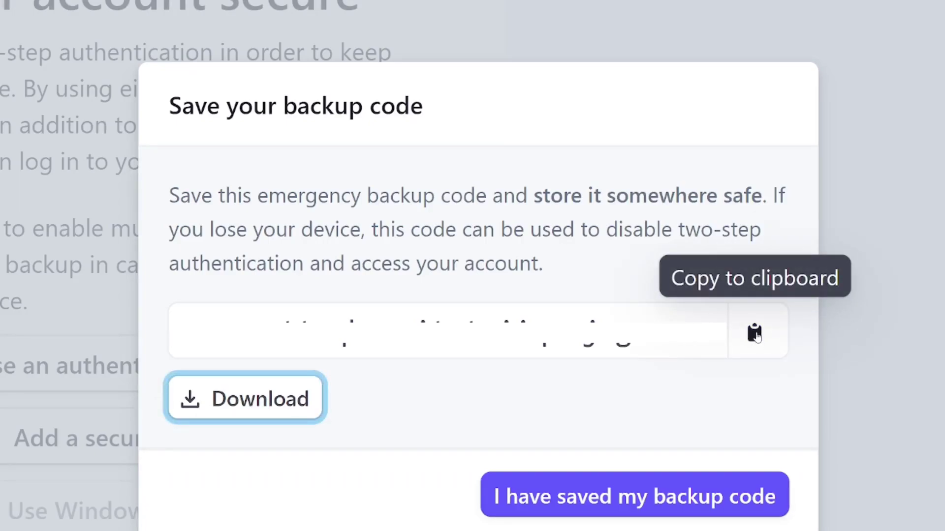
click(756, 337)
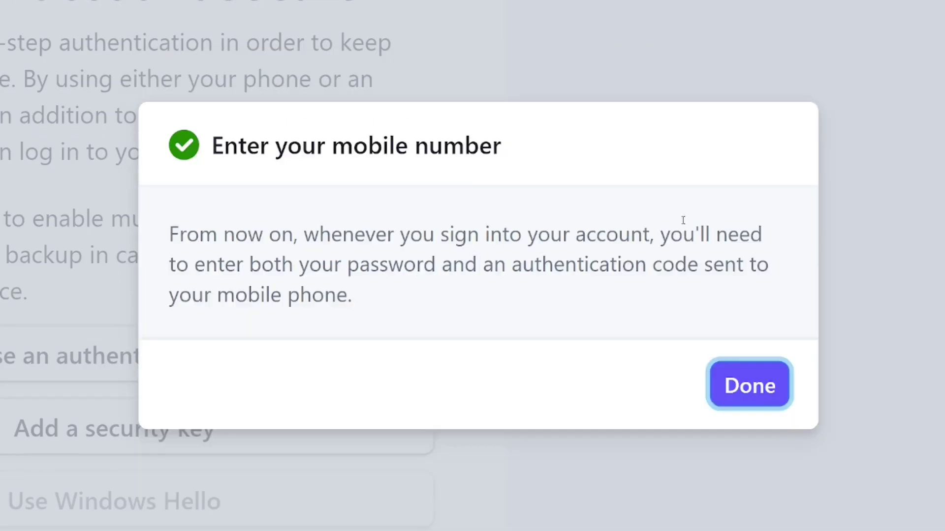
click(756, 394)
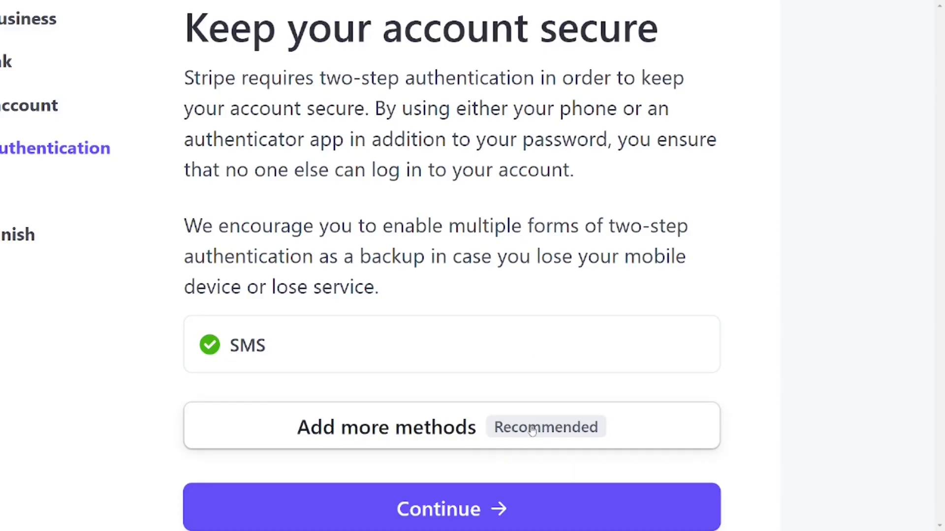
scroll(610, 293, down, 3)
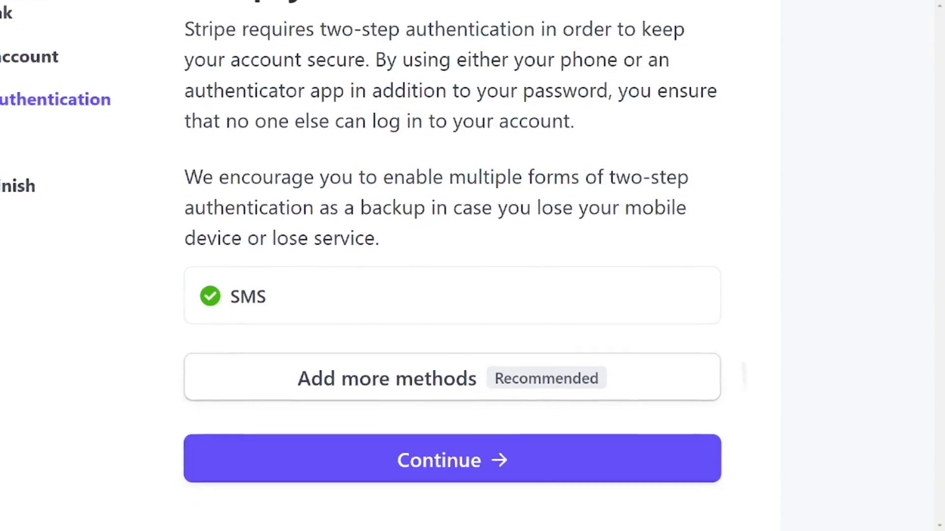
Continue to the tax page and review the product category list, leaving it at General - Services.
click(466, 388)
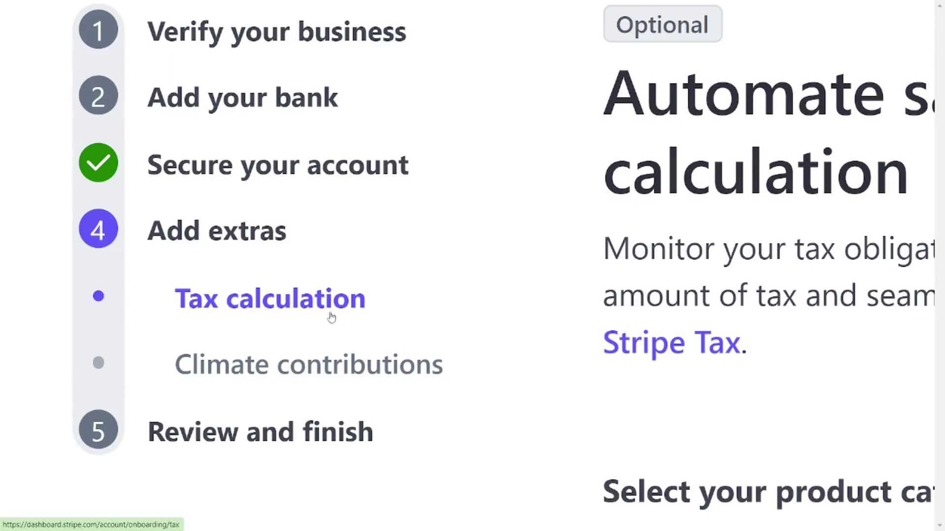
scroll(365, 316, right, 10)
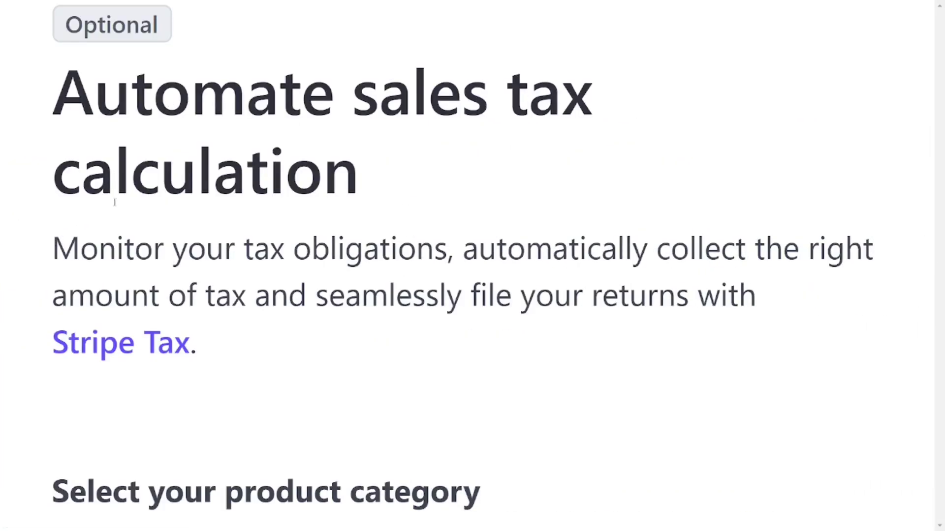
scroll(329, 256, down, 3)
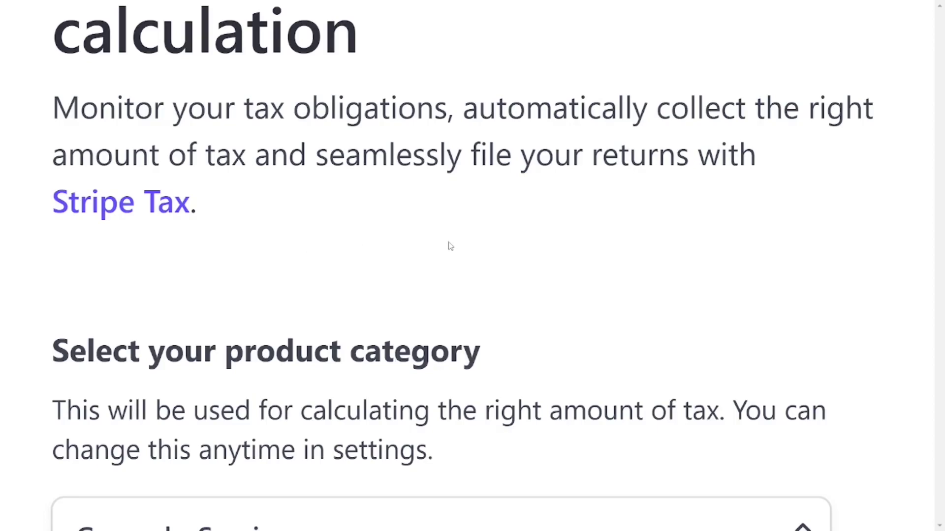
scroll(450, 246, down, 5)
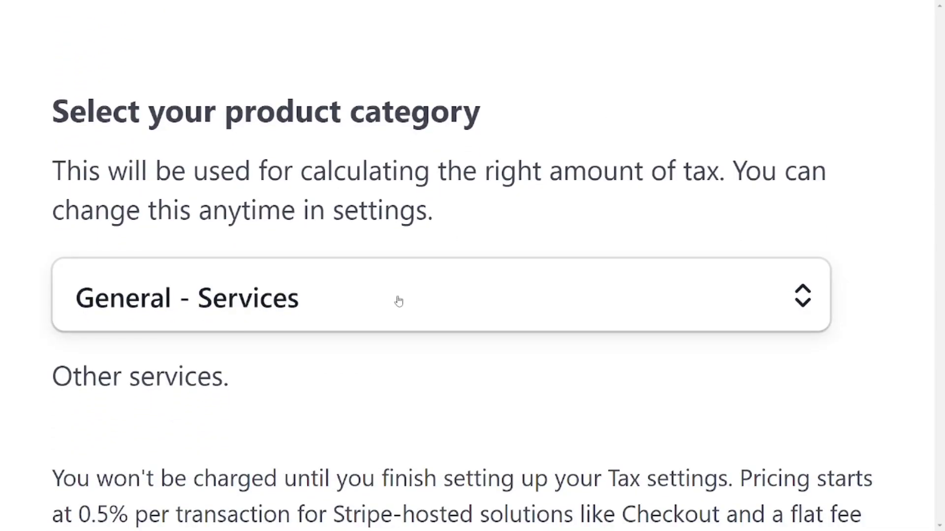
scroll(494, 276, down, 2)
click(806, 215)
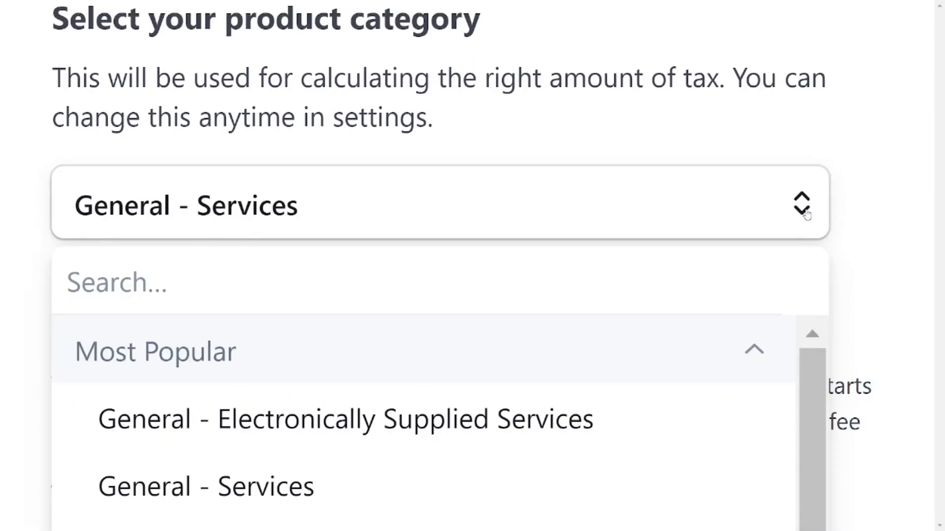
scroll(805, 215, down, 3)
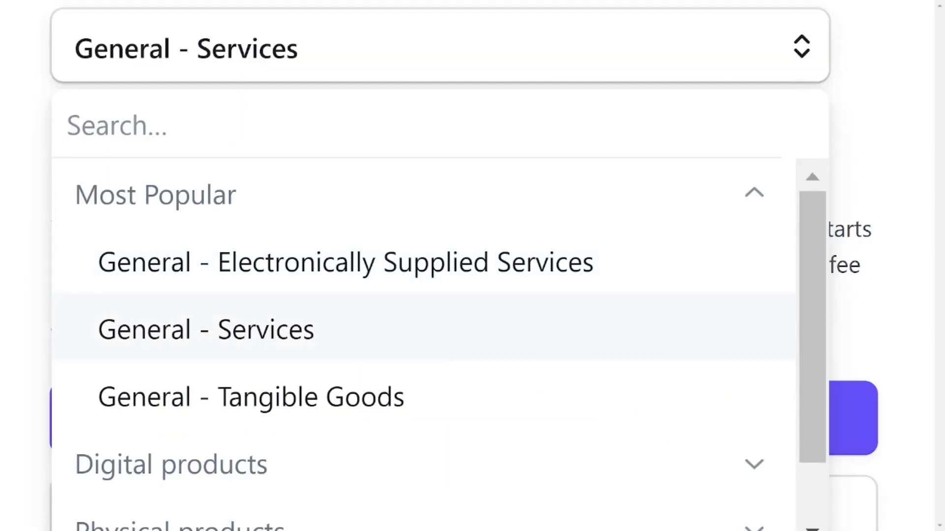
key(Escape)
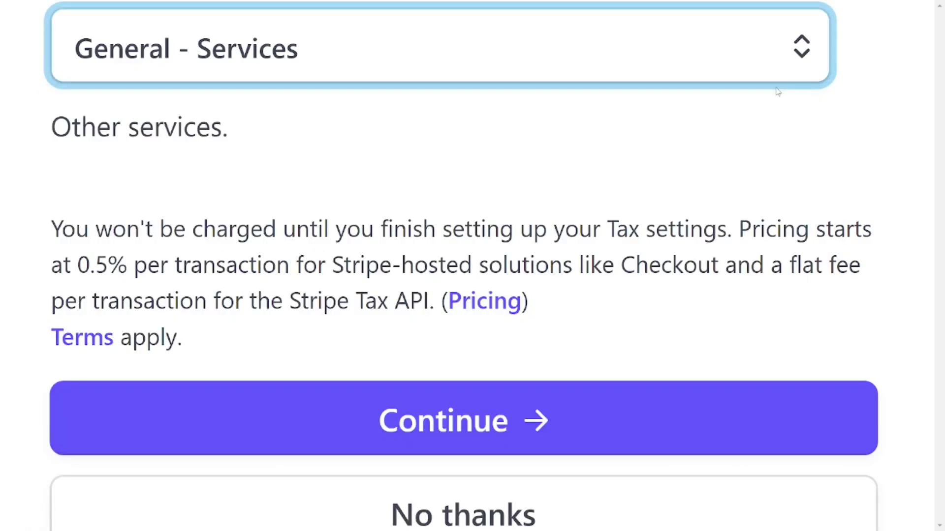
Highlight the per-transaction tax pricing and decline automatic sales tax calculation with No thanks.
drag(78, 268, 397, 269)
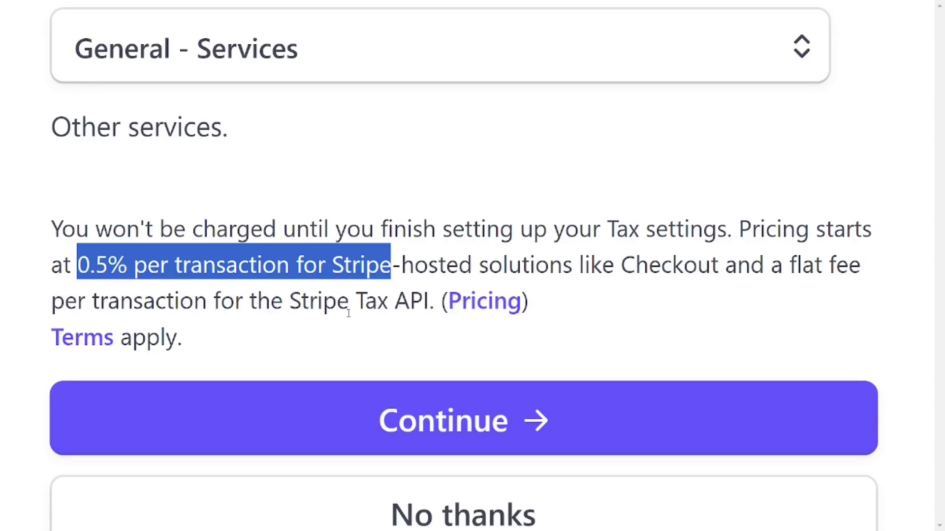
scroll(673, 325, down, 1)
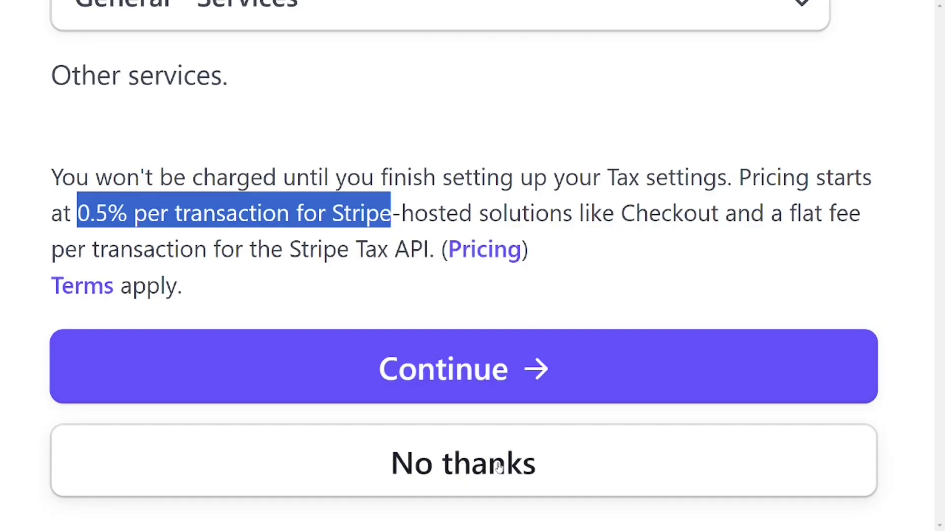
click(518, 465)
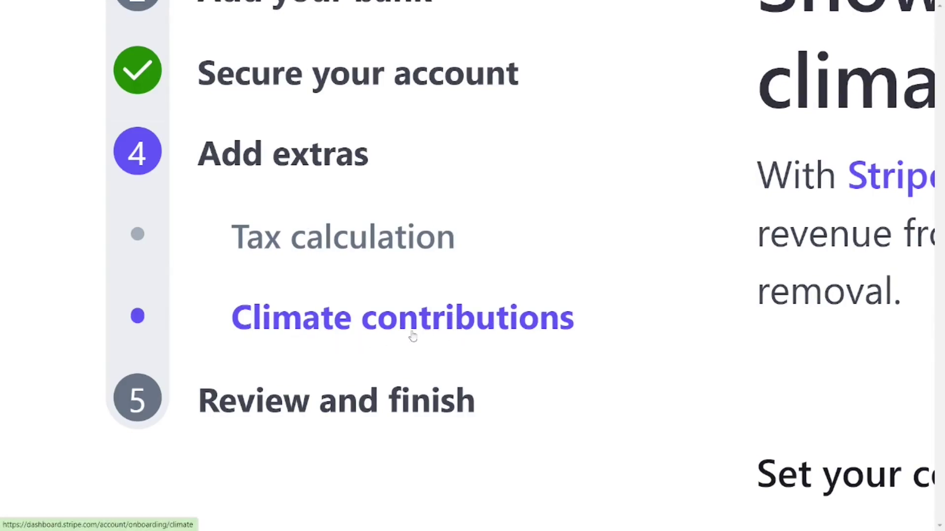
Try the 0.5% of revenue contribution option, then decline climate contributions with No thanks.
click(485, 315)
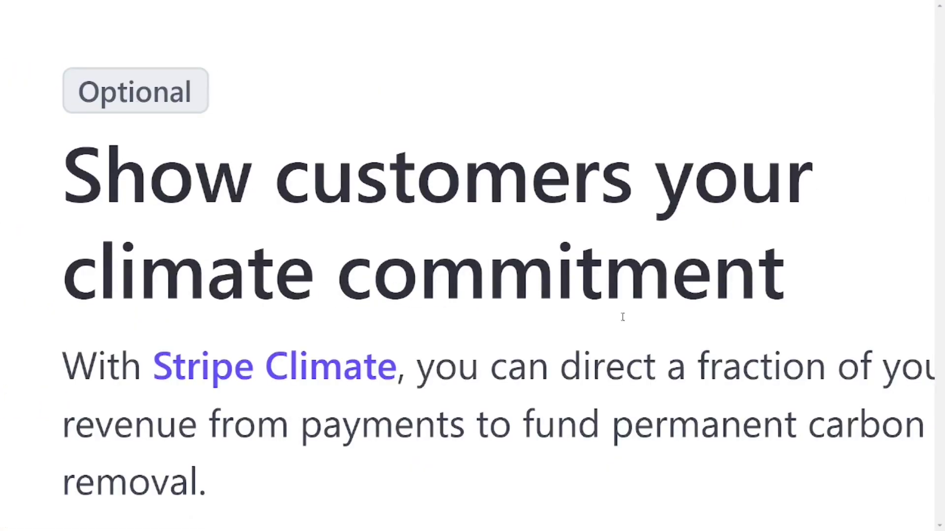
scroll(266, 105, down, 5)
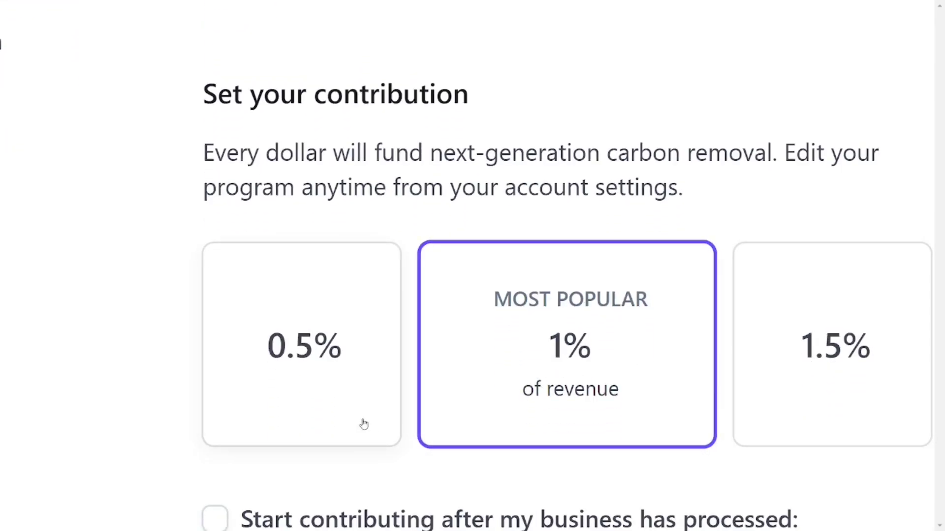
scroll(364, 424, down, 5)
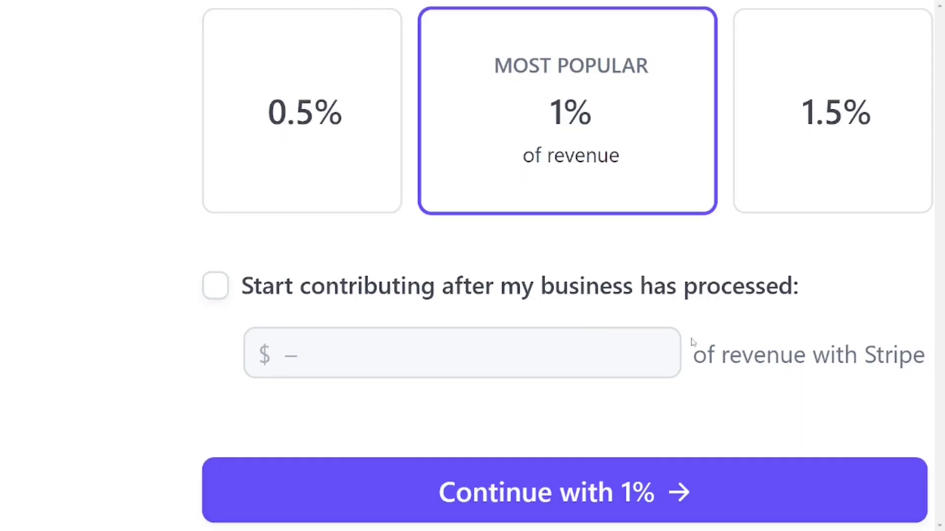
scroll(742, 393, right, 3)
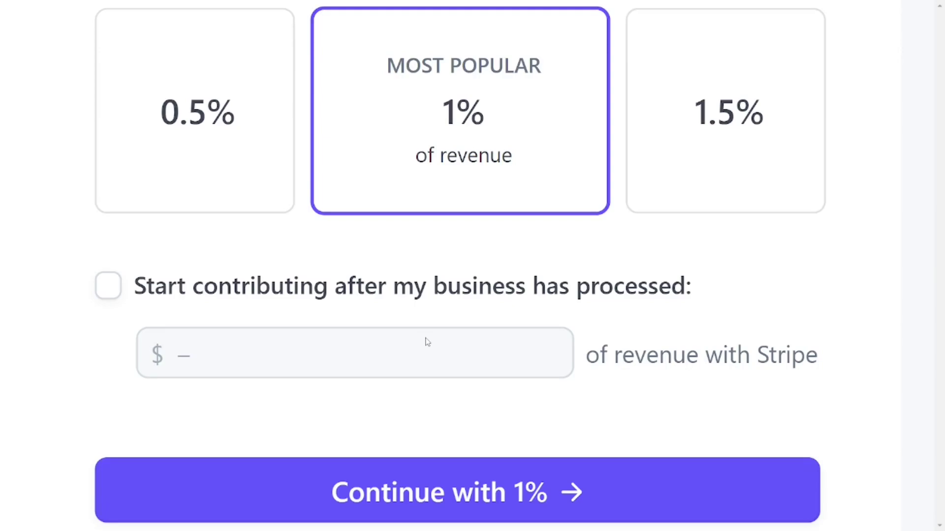
scroll(427, 342, down, 2)
key(Left)
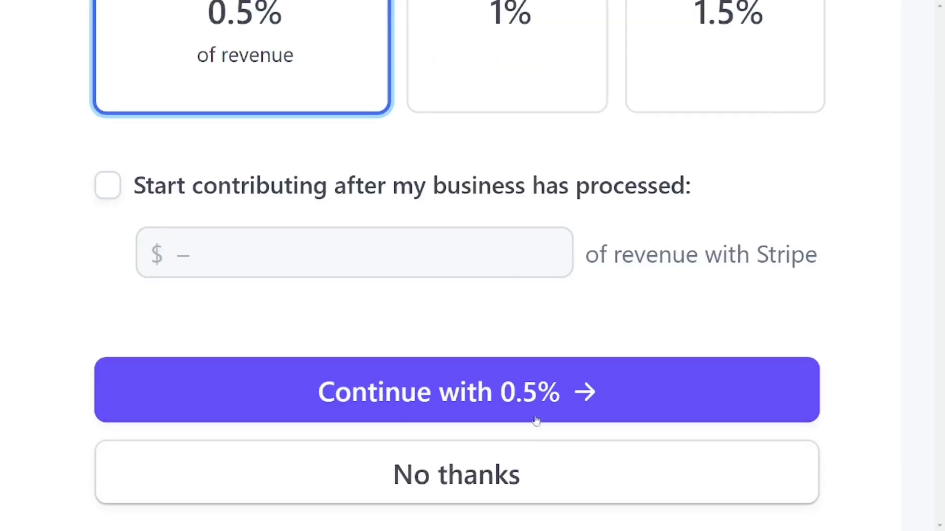
scroll(500, 462, down, 2)
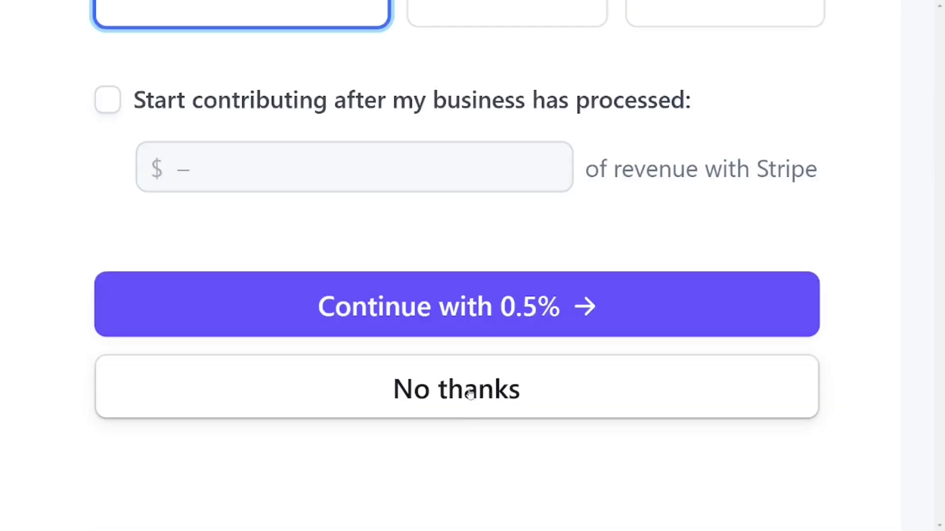
click(458, 394)
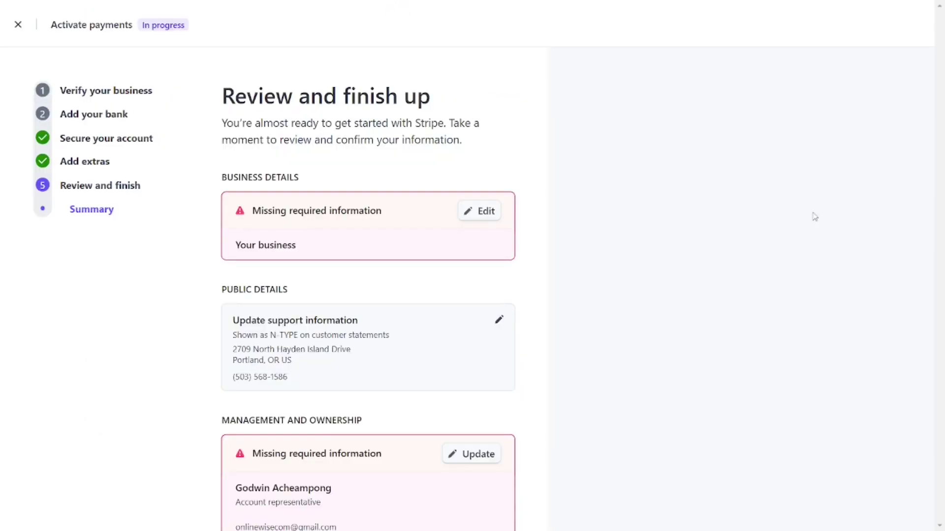
scroll(814, 217, down, 1)
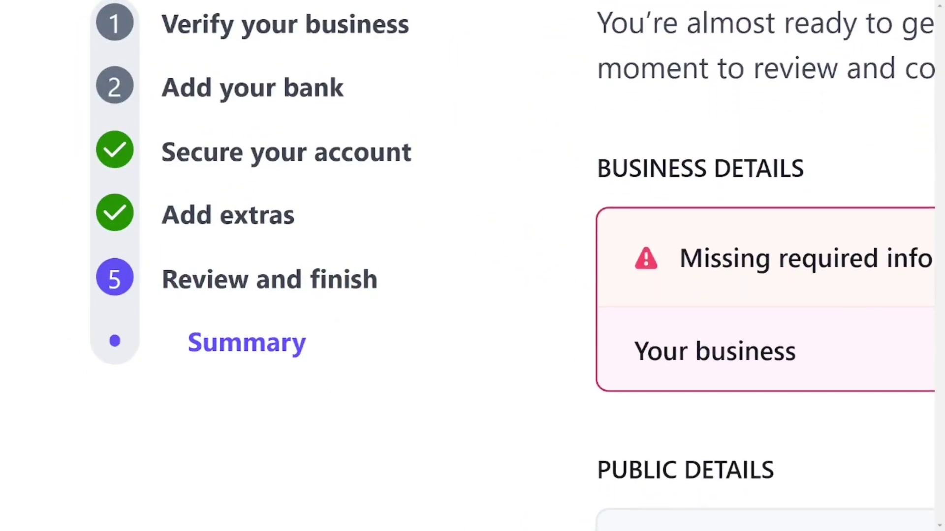
scroll(766, 295, up, 1)
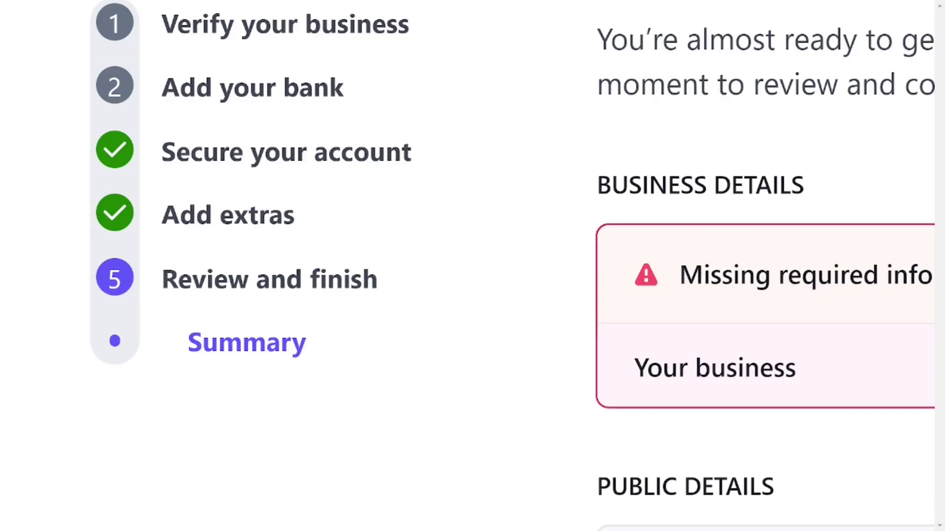
scroll(492, 295, down, 10)
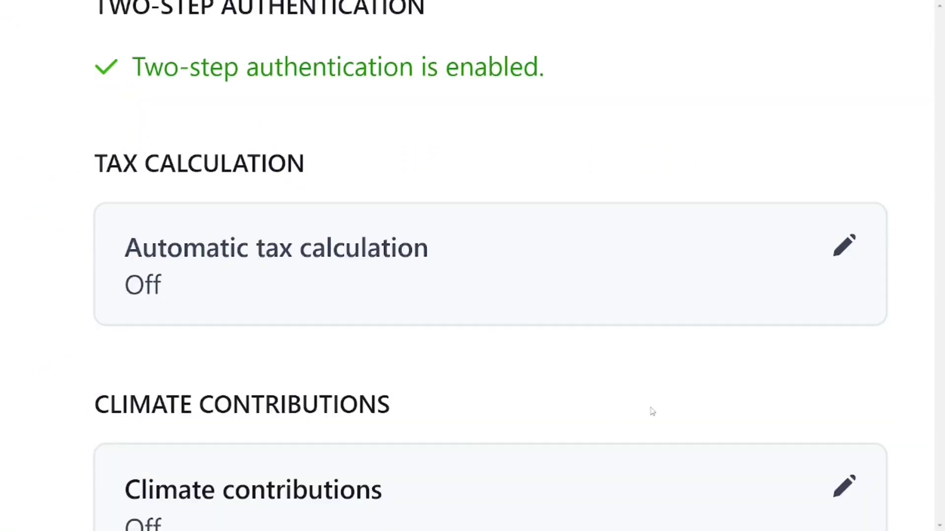
scroll(652, 411, down, 8)
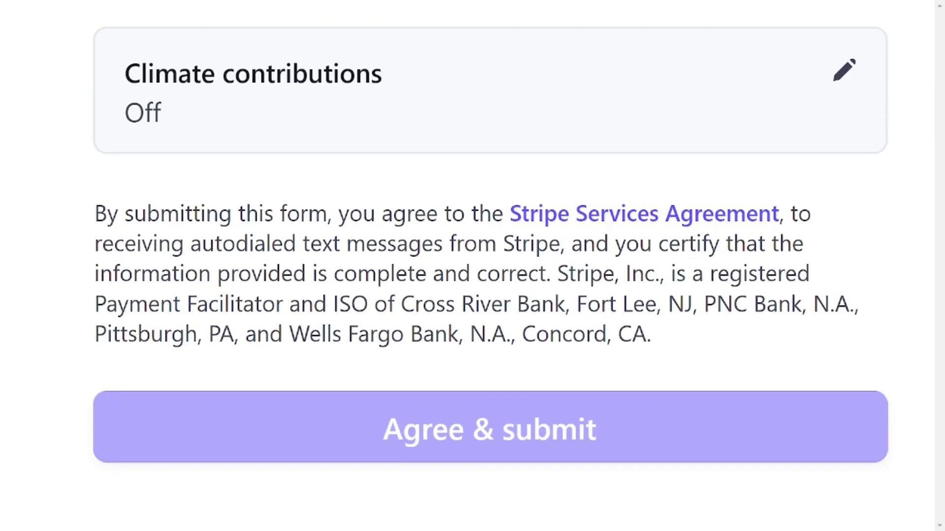